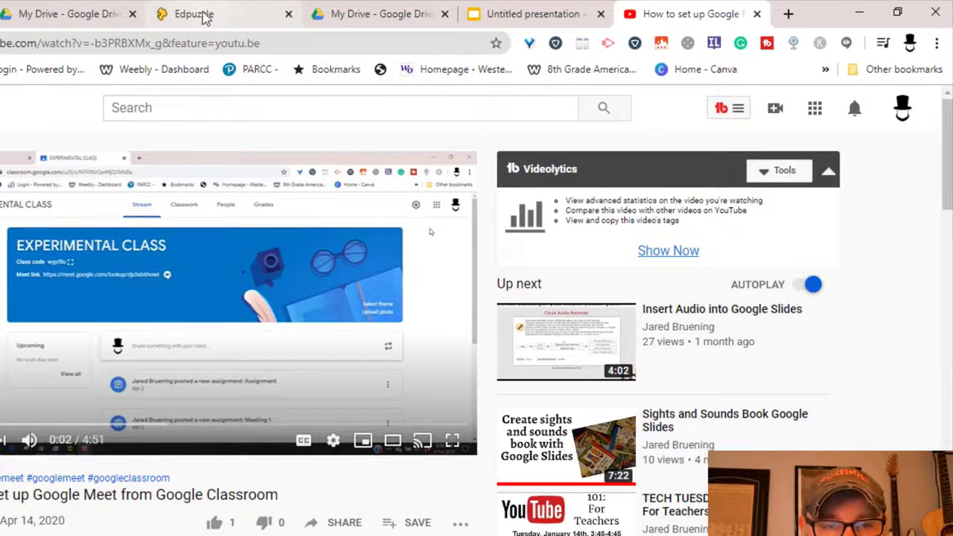
- In Edpuzzle, create a new video lesson by pasting the Google Meet setup video's YouTube link
left_click(212, 14)
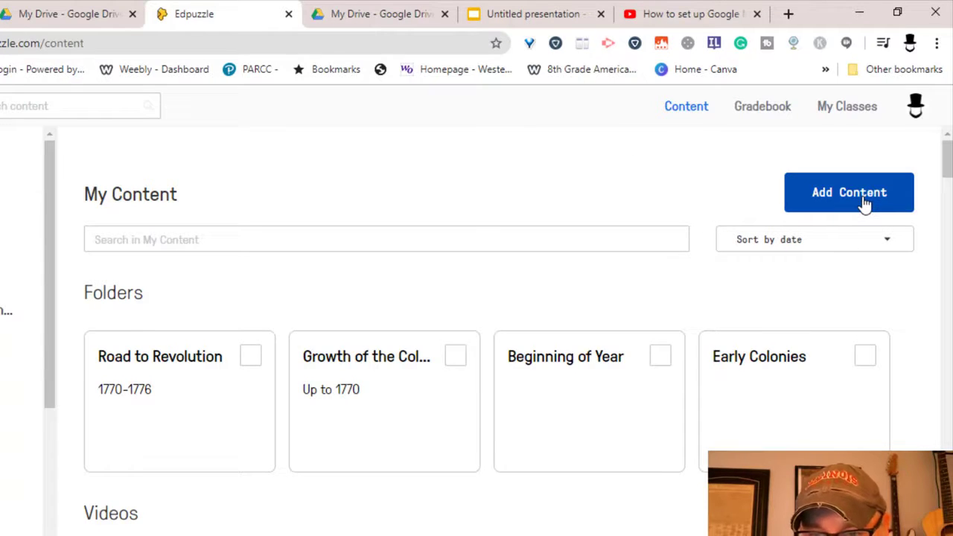
left_click(864, 202)
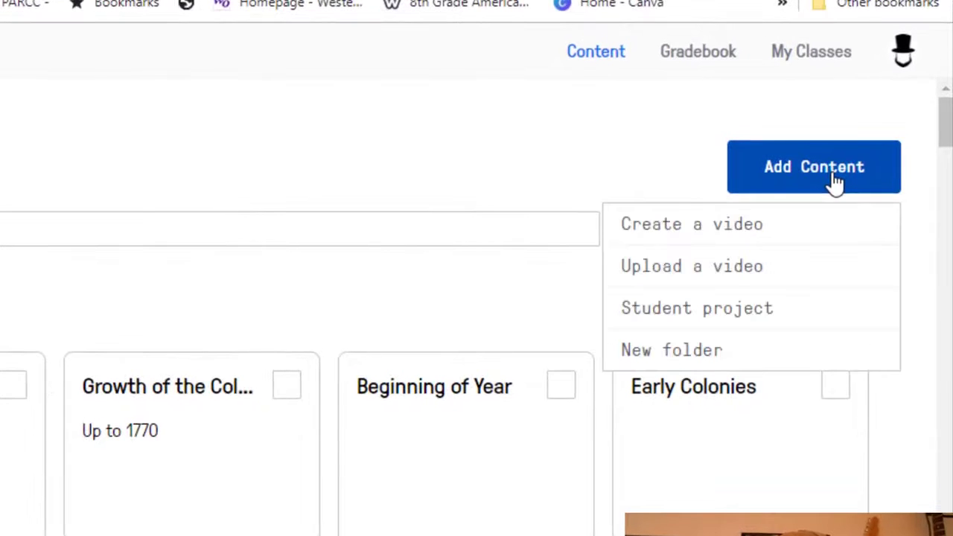
left_click(722, 226)
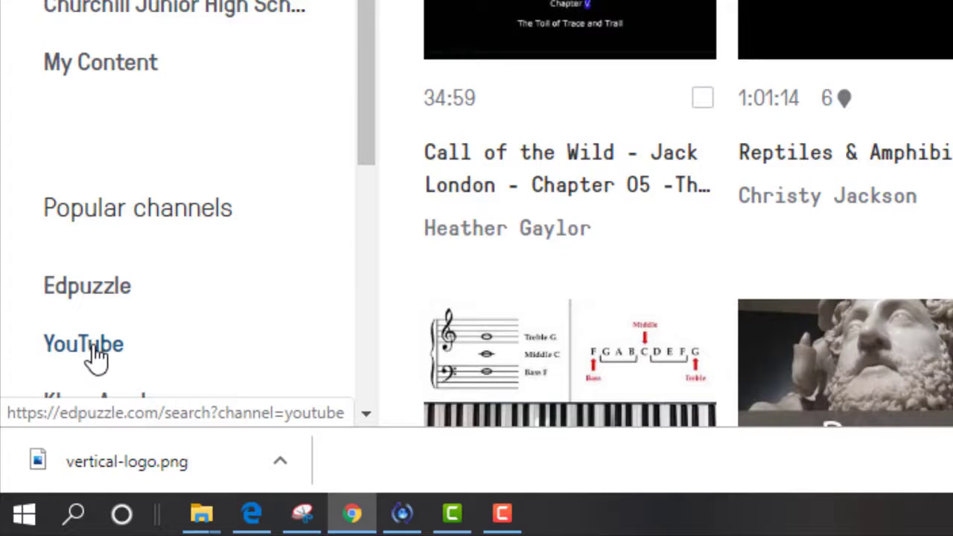
left_click(95, 357)
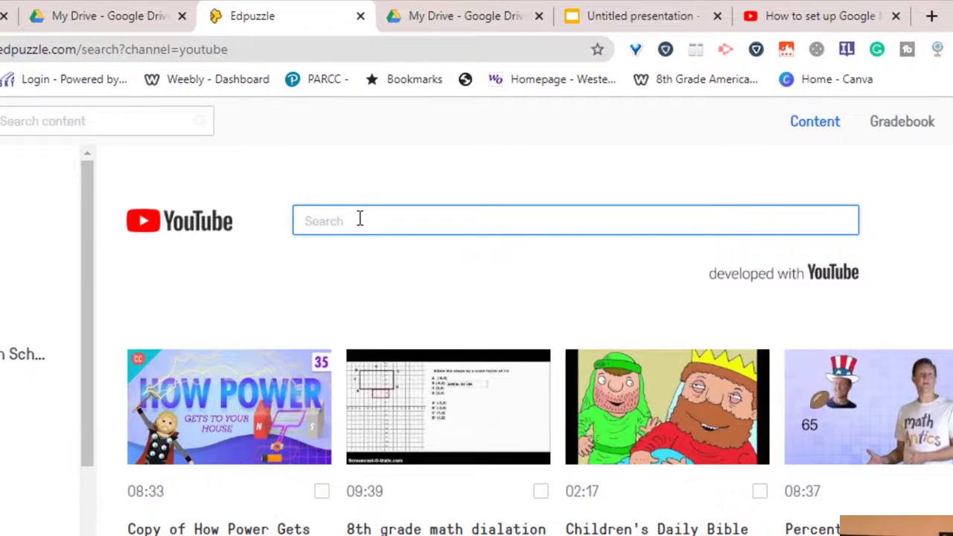
right_click(359, 218)
left_click(435, 366)
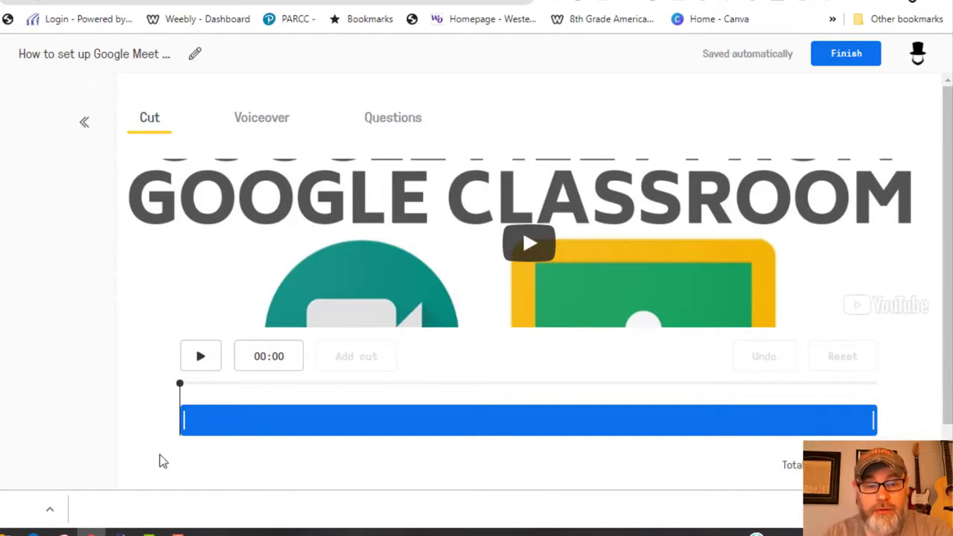
- Trim the Google Meet video to run from 00:45 to 03:53, a 03:08 clip
left_click_drag(184, 421, 194, 422)
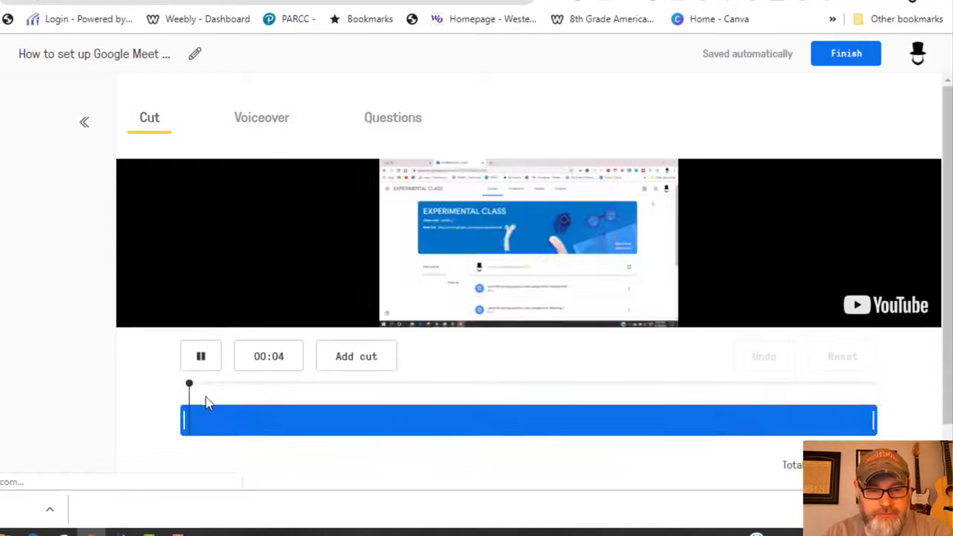
left_click(204, 361)
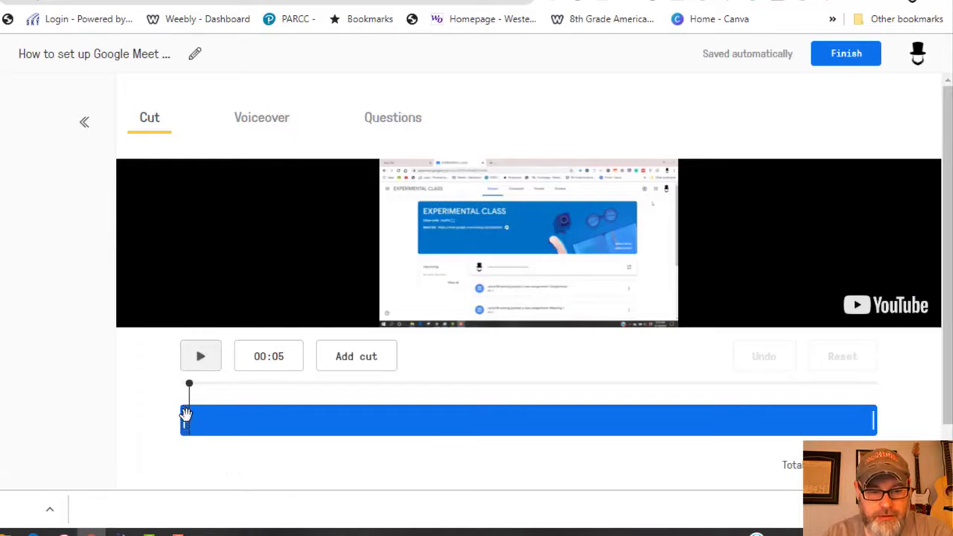
left_click_drag(185, 421, 291, 418)
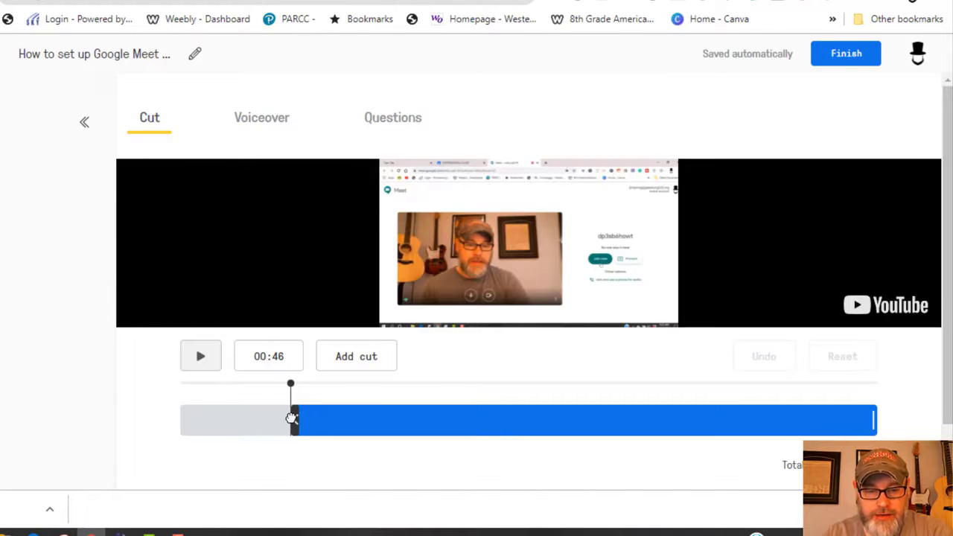
left_click_drag(292, 419, 290, 419)
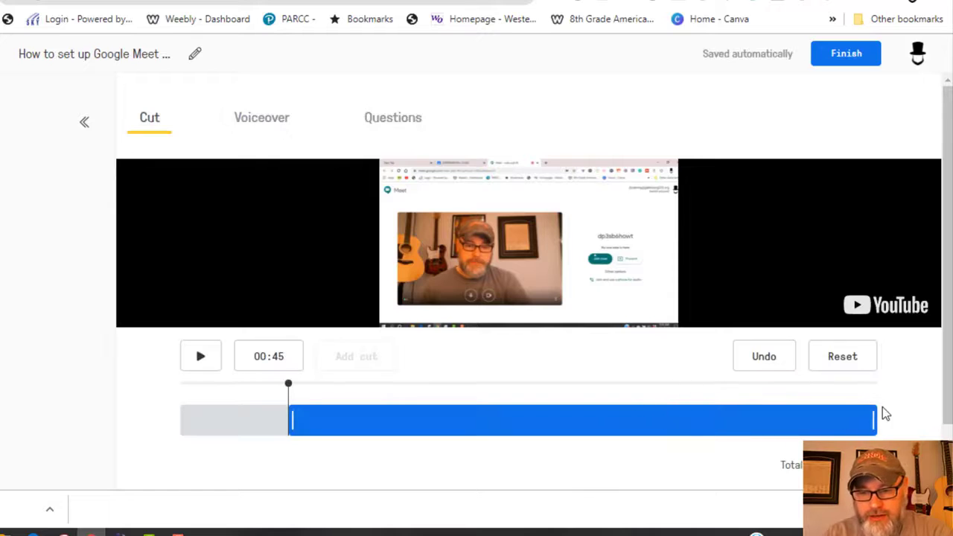
left_click_drag(870, 419, 738, 417)
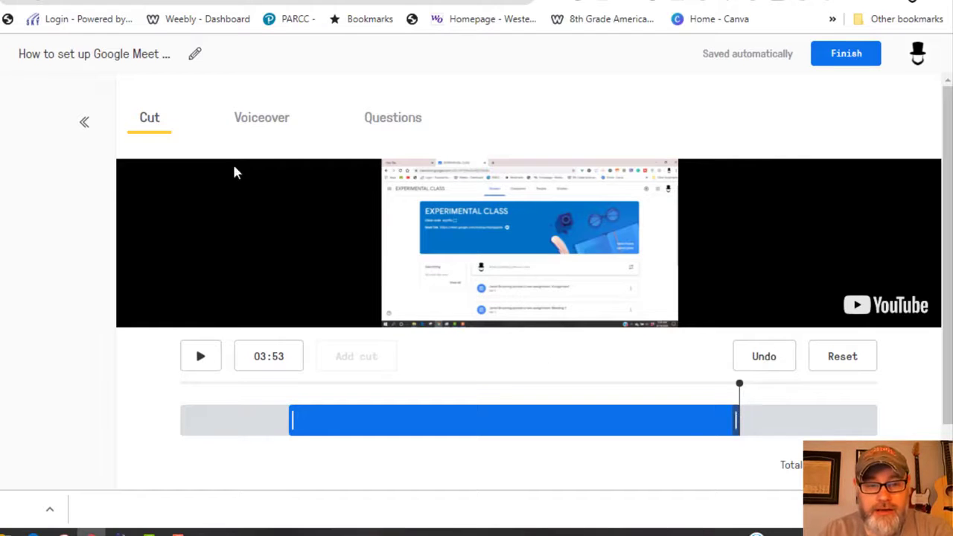
left_click(271, 132)
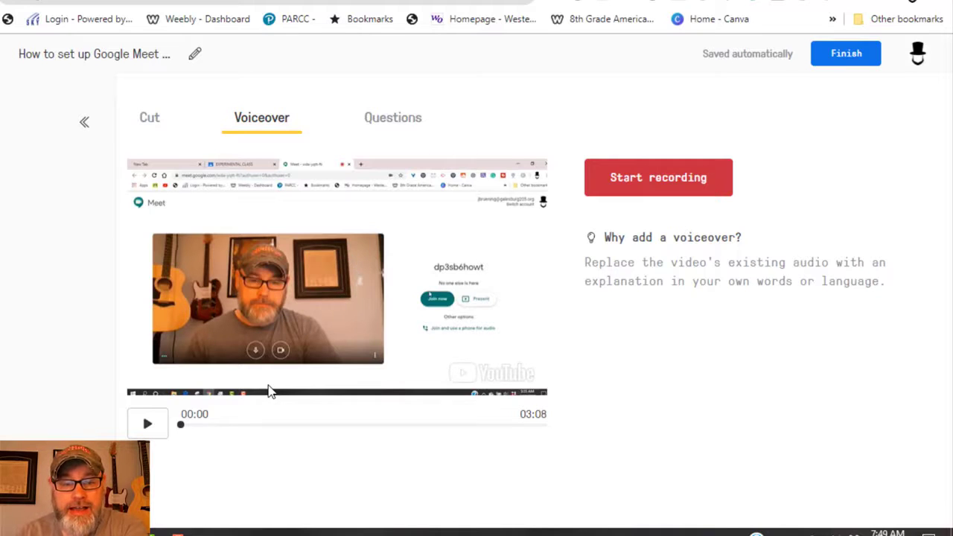
- Record a 9-second voiceover starting at the 01:10 mark
left_click_drag(181, 431, 319, 431)
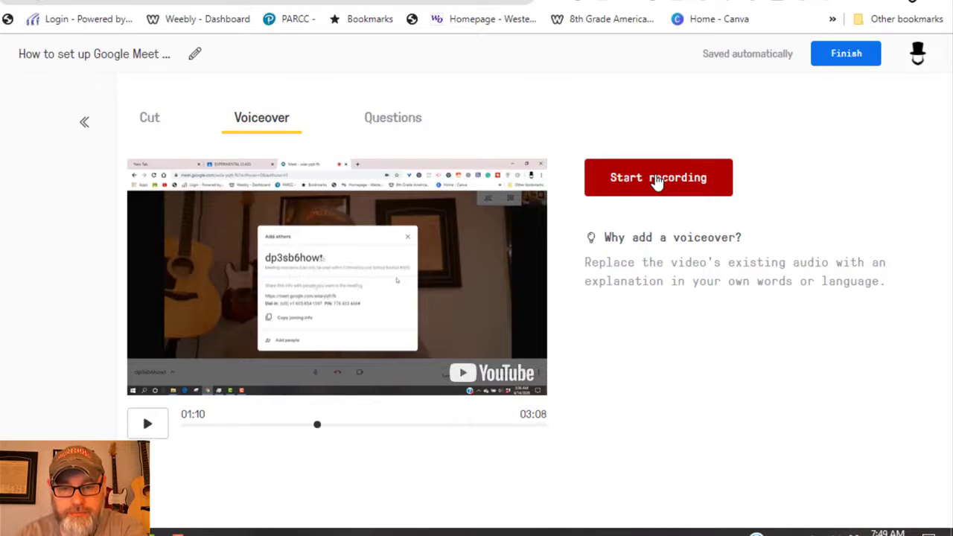
left_click(657, 181)
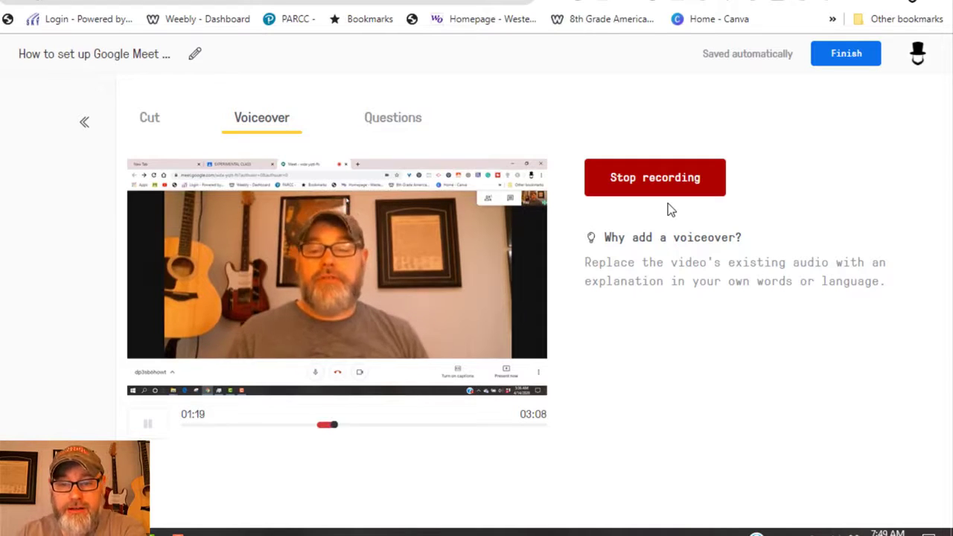
left_click(662, 178)
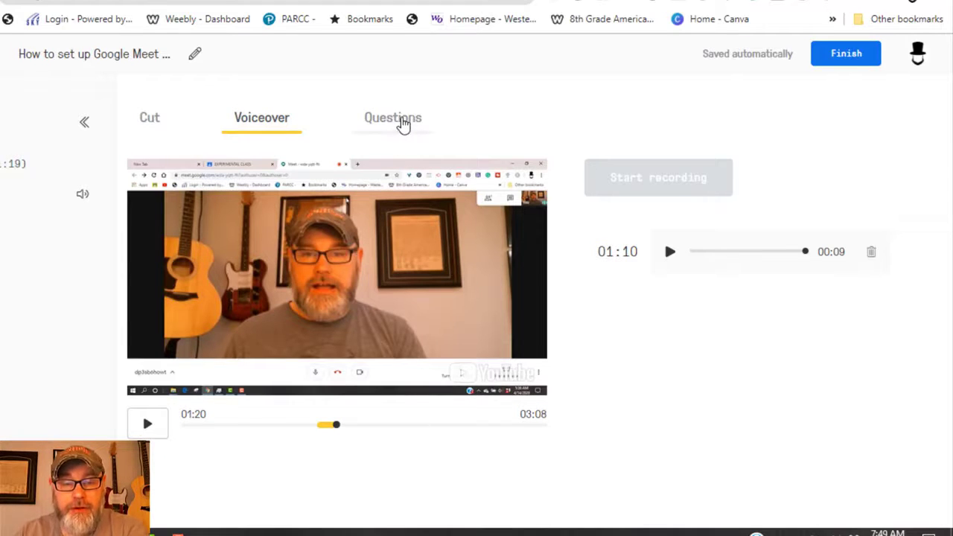
- Pause the video at 00:21 and add a multiple-choice question there
left_click(392, 119)
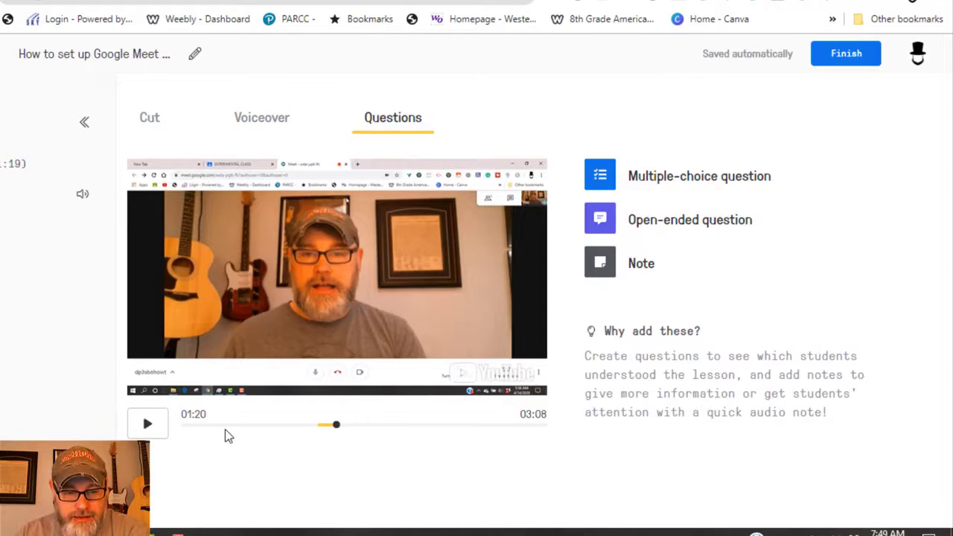
left_click(186, 424)
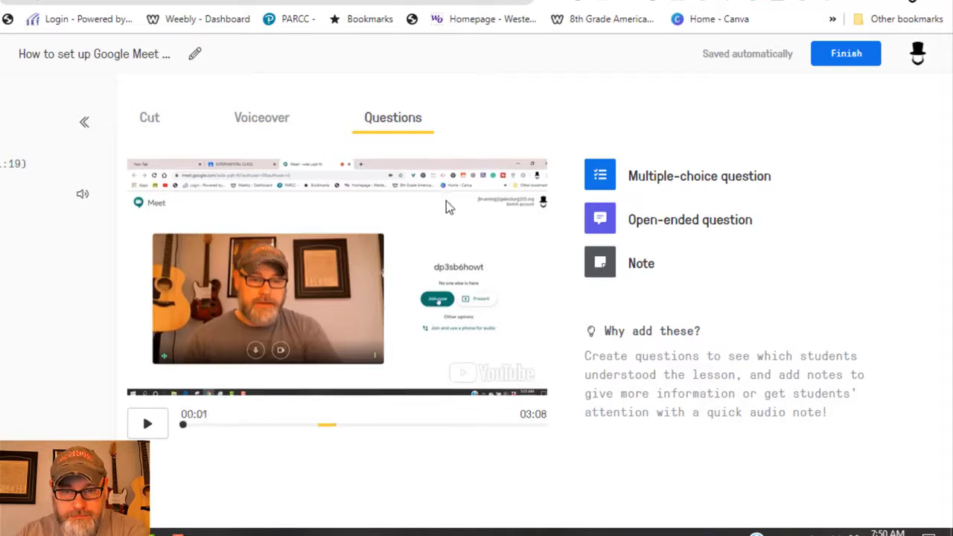
left_click(179, 427)
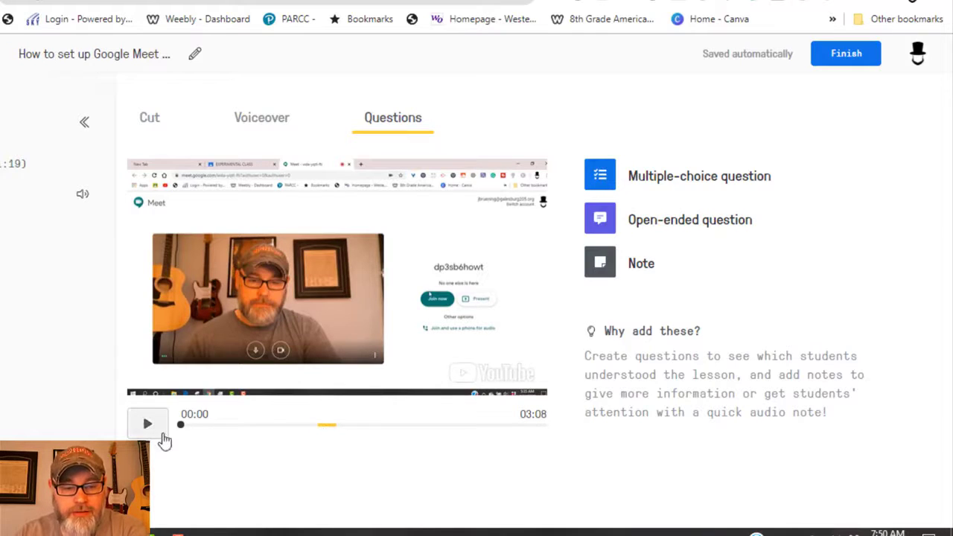
left_click_drag(181, 427, 202, 426)
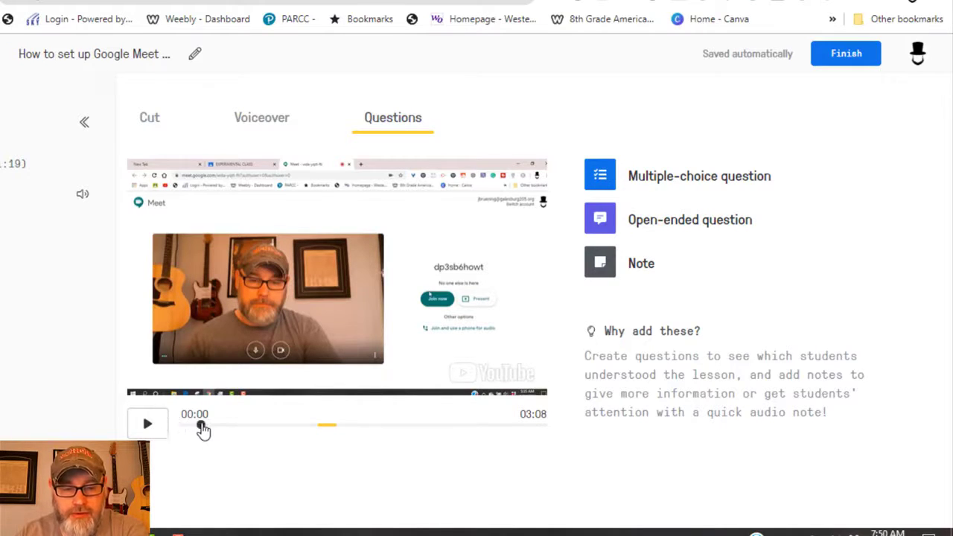
left_click(148, 427)
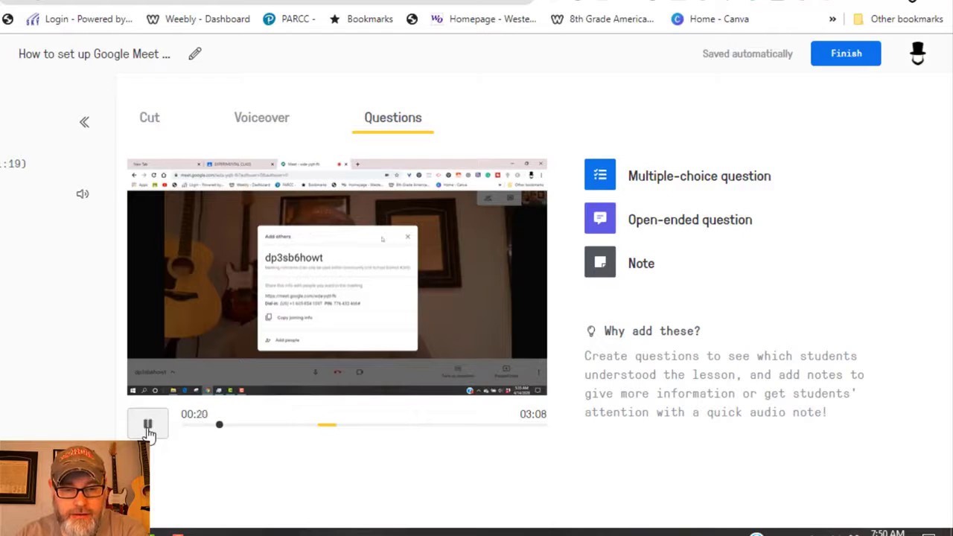
left_click(148, 426)
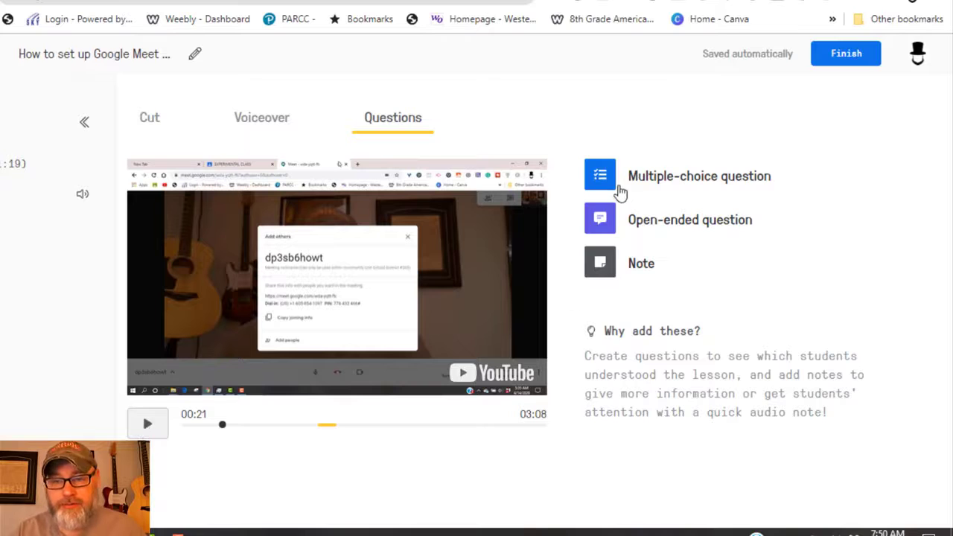
left_click(609, 186)
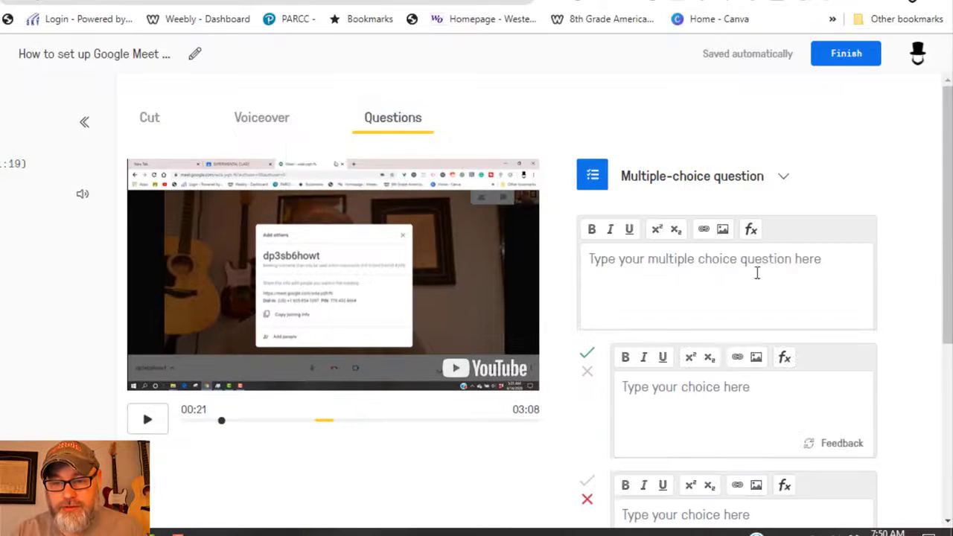
- Write 'What is correct' with answers Yes, No and Maybe, and save the question
left_click(704, 261)
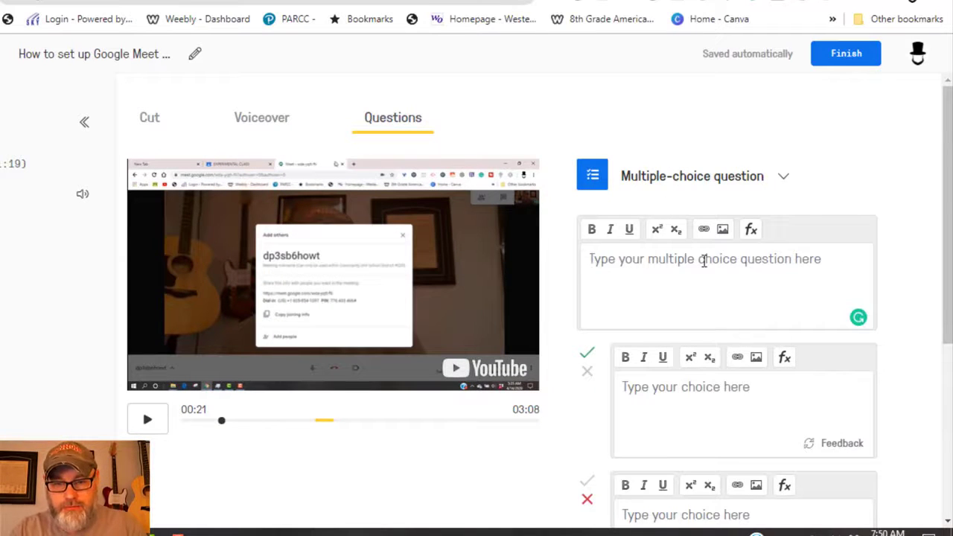
type("What is corr")
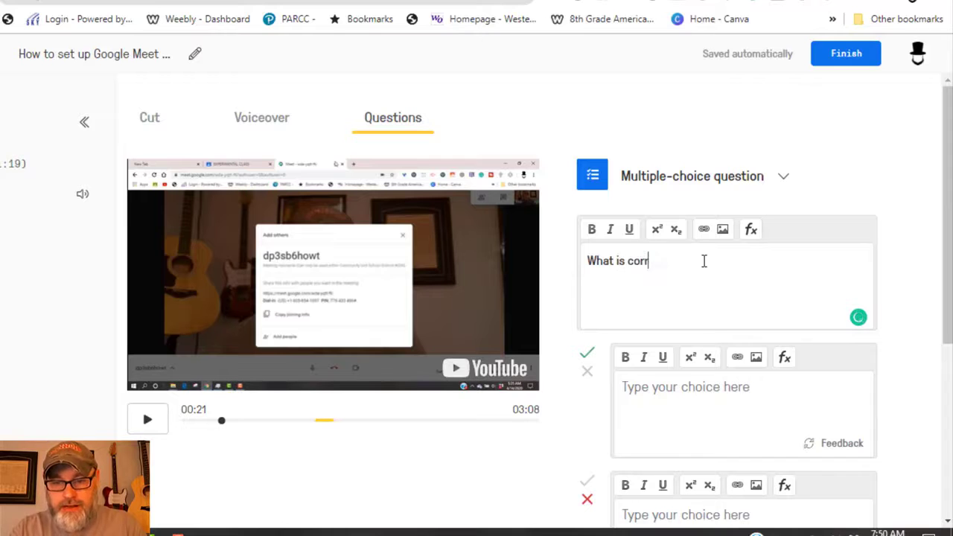
type("ect?")
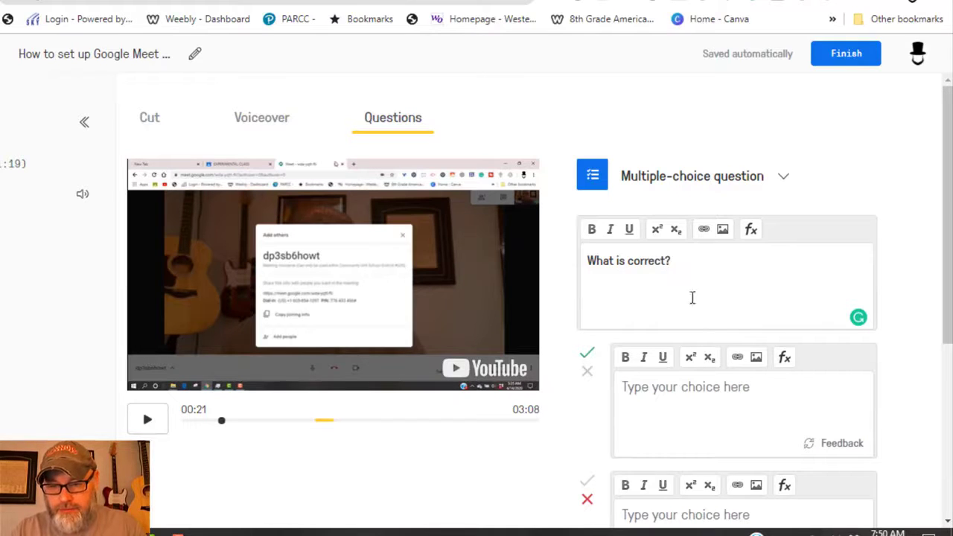
left_click(698, 393)
scroll(914, 317, "down", 3)
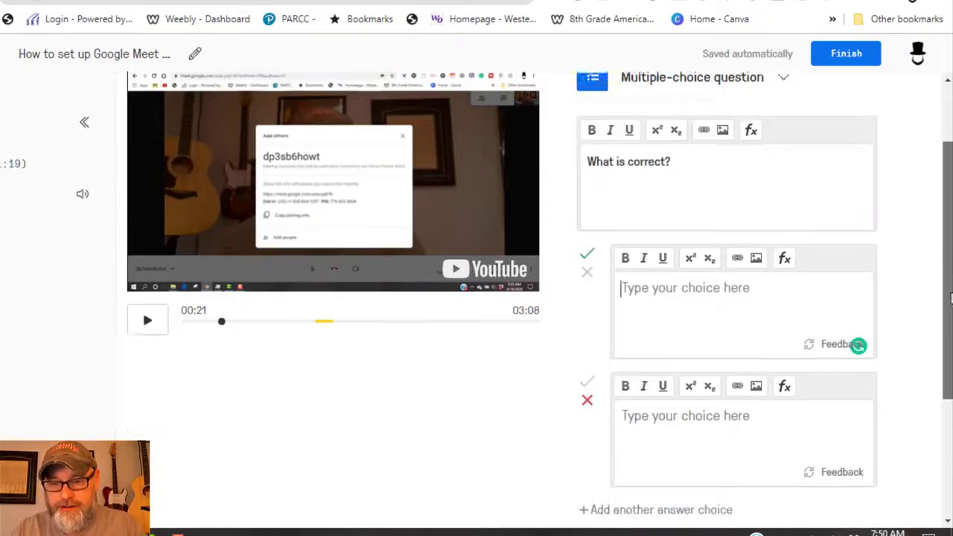
type("Yes")
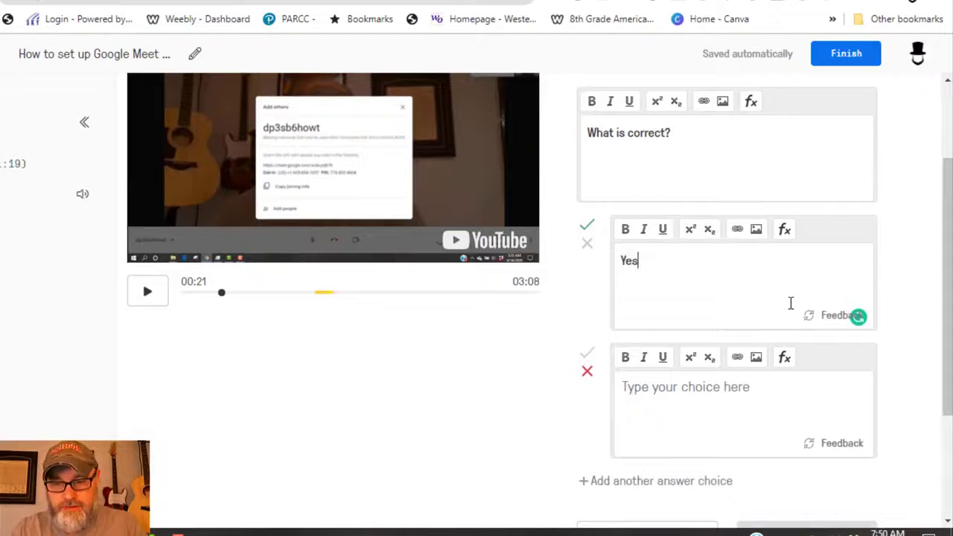
left_click(732, 385)
type("No")
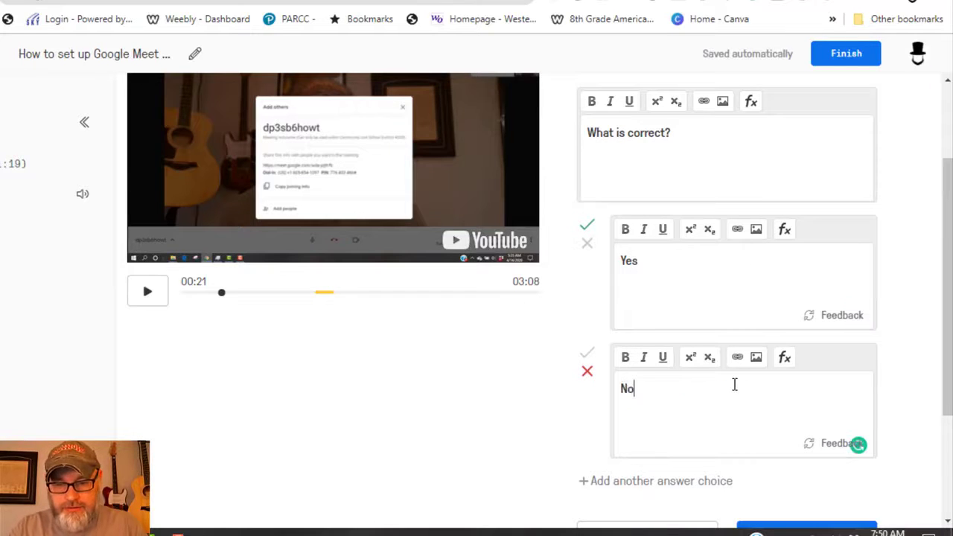
left_click(694, 485)
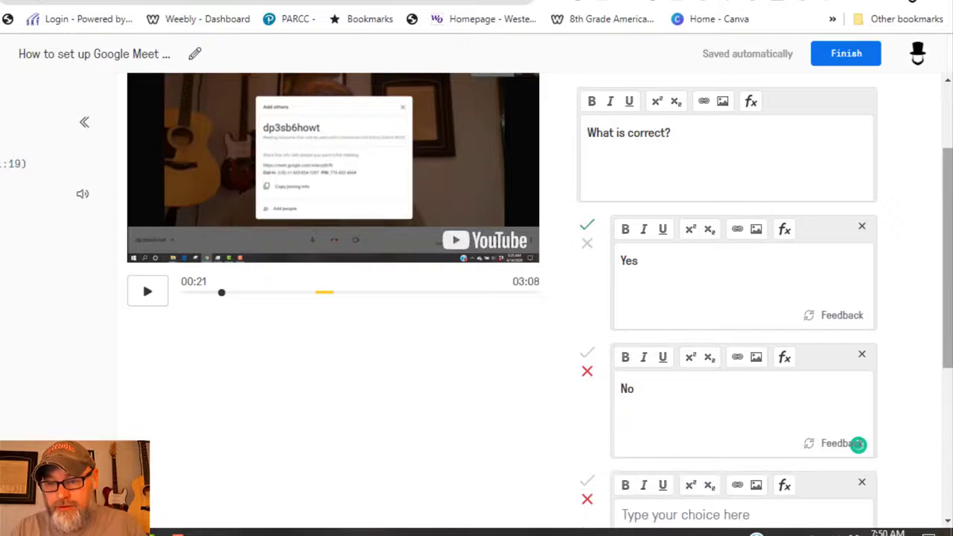
left_click_drag(948, 311, 947, 372)
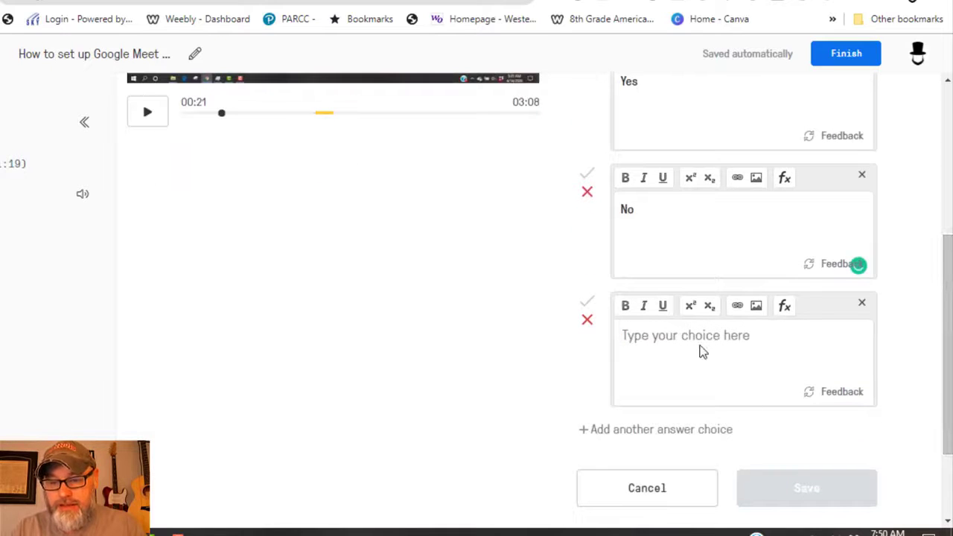
left_click(700, 339)
type("Maybe")
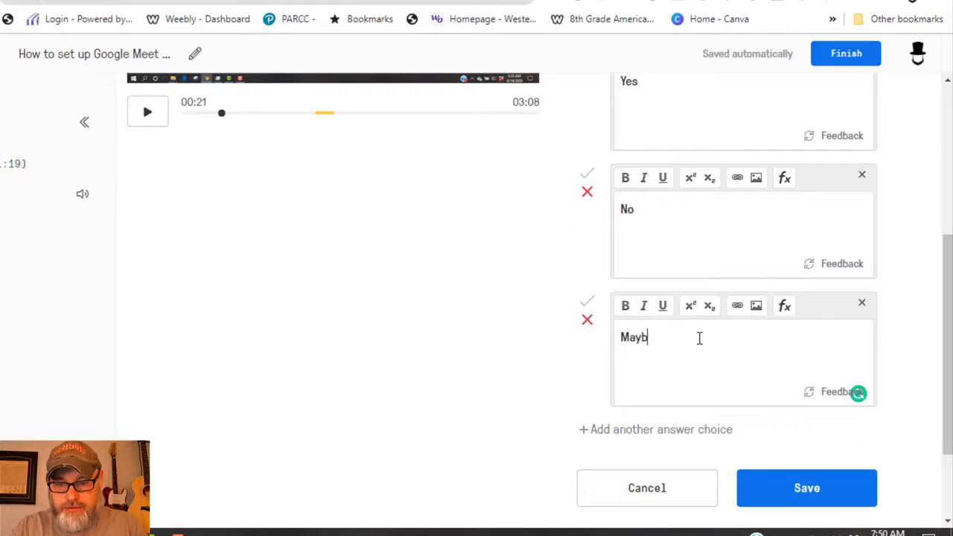
left_click(787, 484)
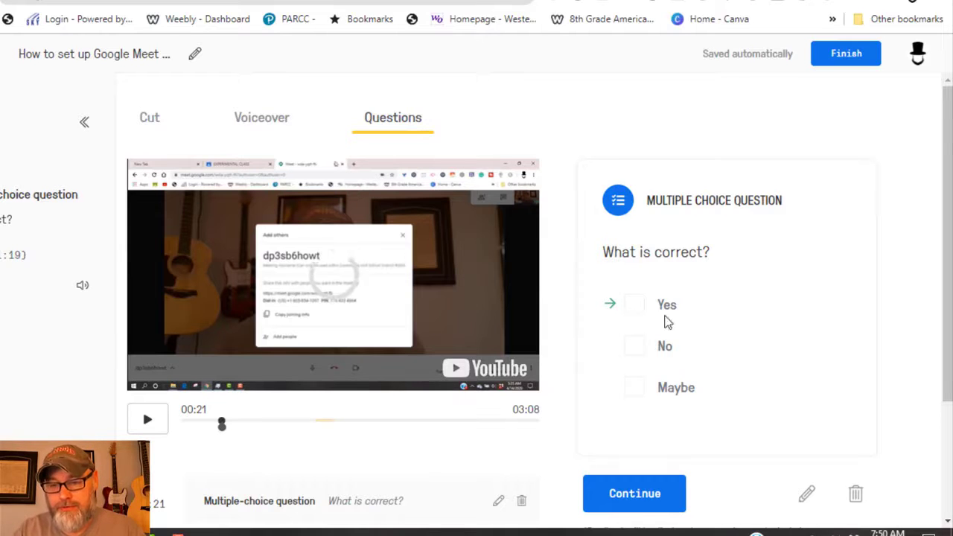
left_click(641, 495)
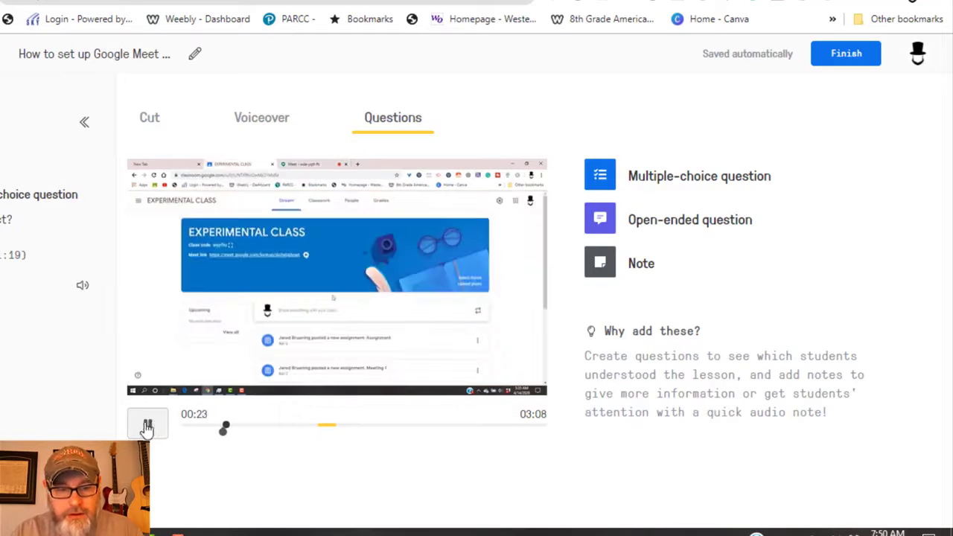
- Pause at 00:24 and save an open-ended question 'What do you think?'
left_click(146, 427)
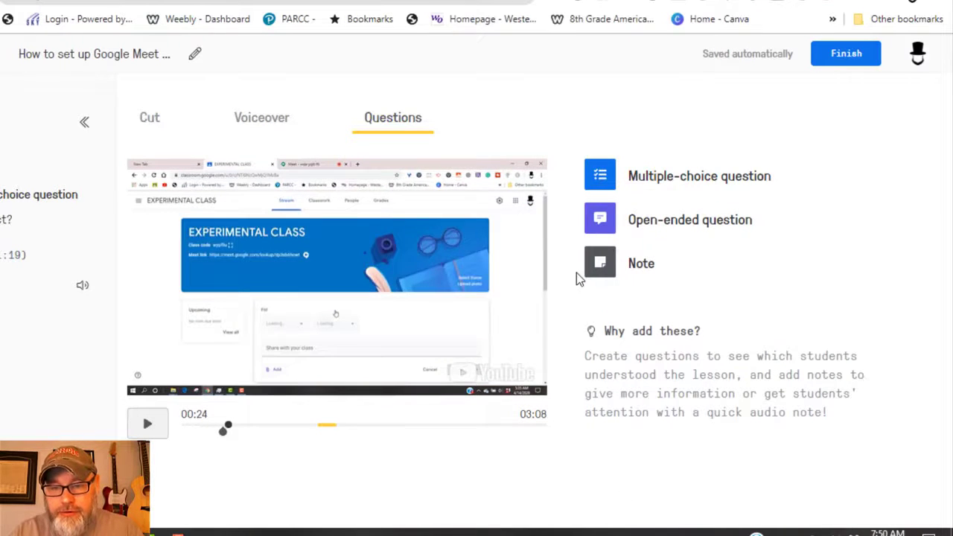
left_click(610, 226)
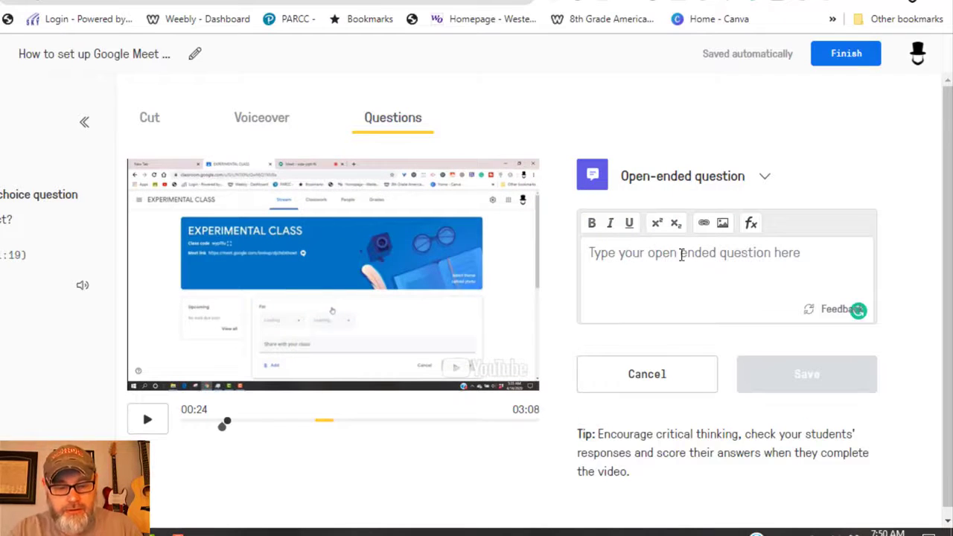
type("What do you think?")
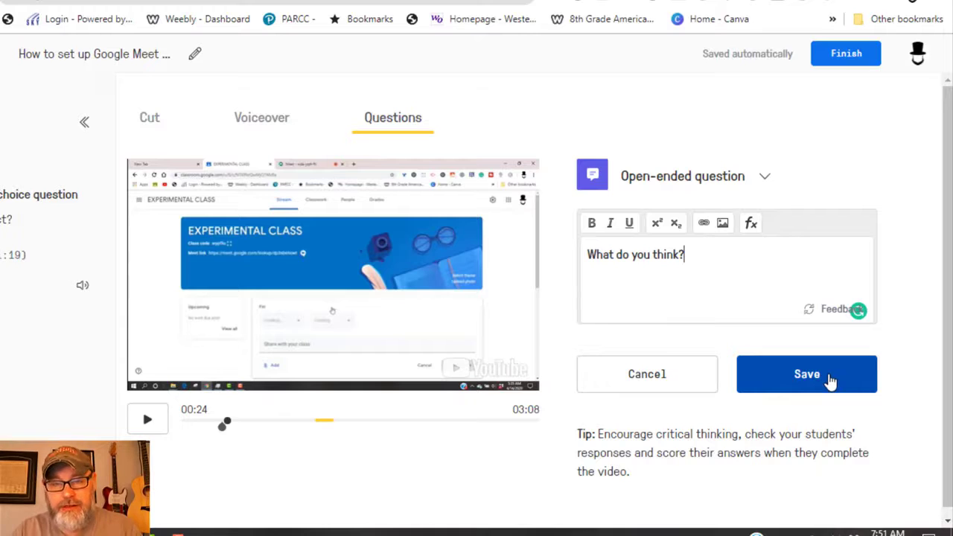
left_click(830, 381)
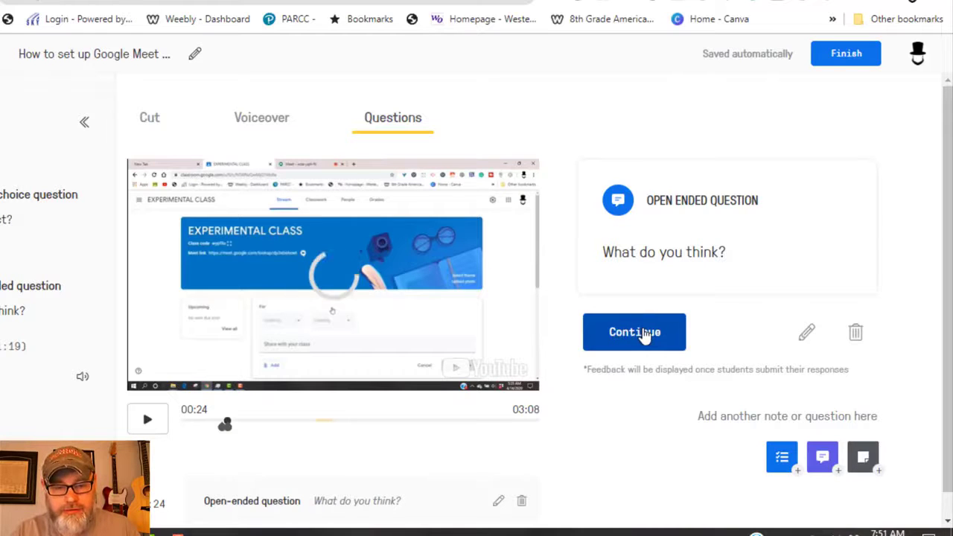
- Continue past the question and pause the video at about 00:28
left_click(642, 334)
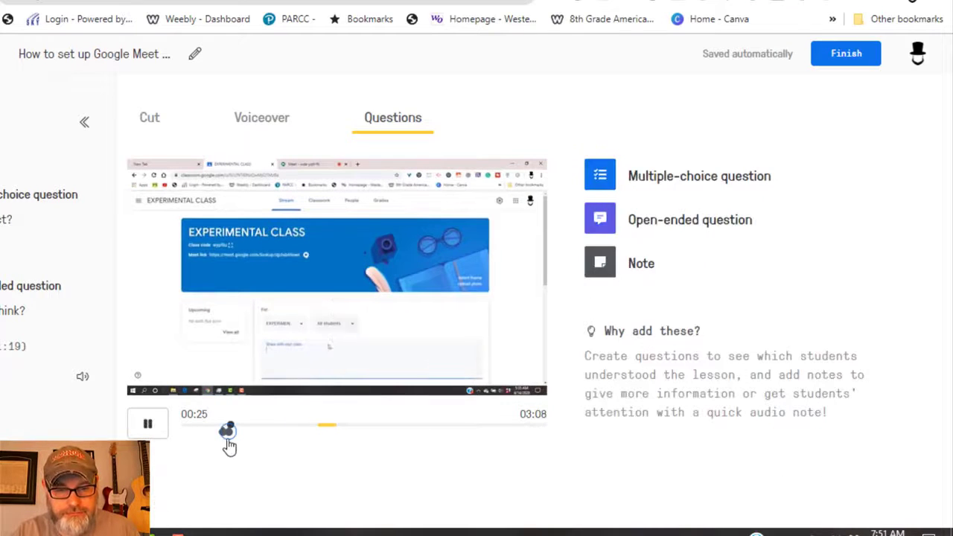
left_click(152, 425)
- Save a 'Listen up!' note at 00:28 with a 7-second audio recording
left_click(606, 266)
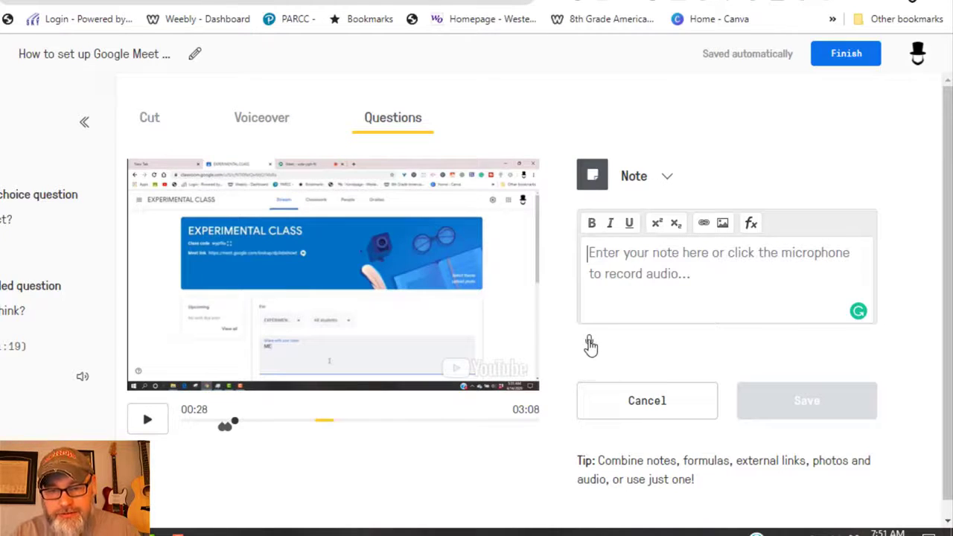
left_click(590, 343)
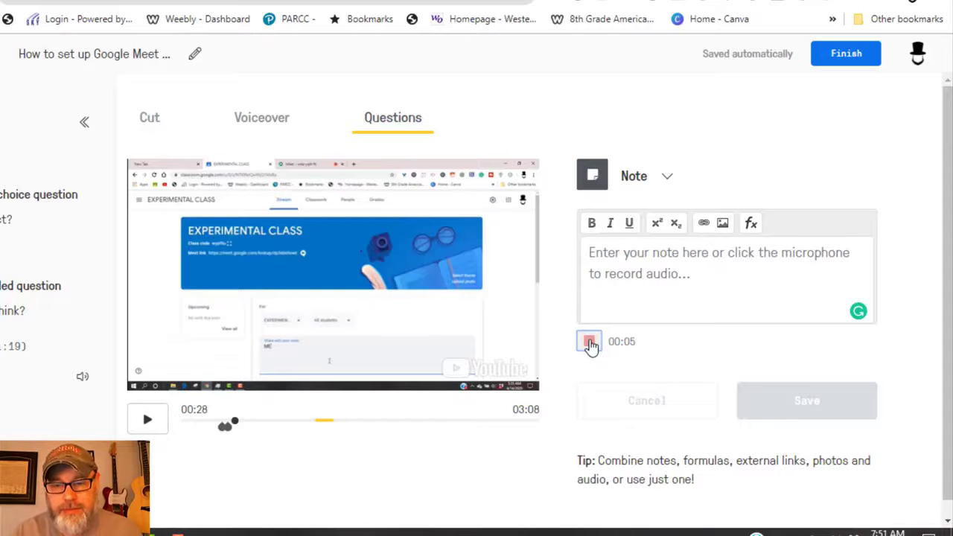
left_click(589, 343)
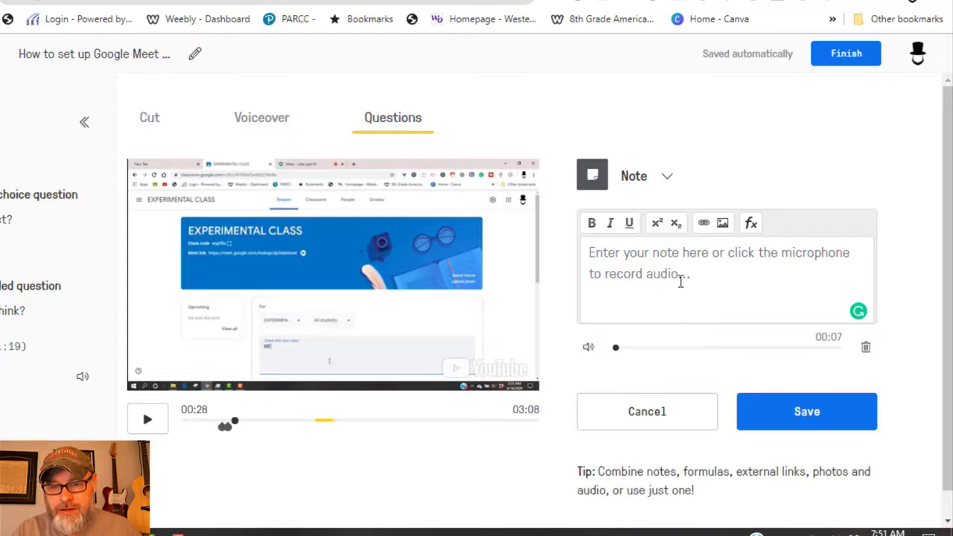
type("Li")
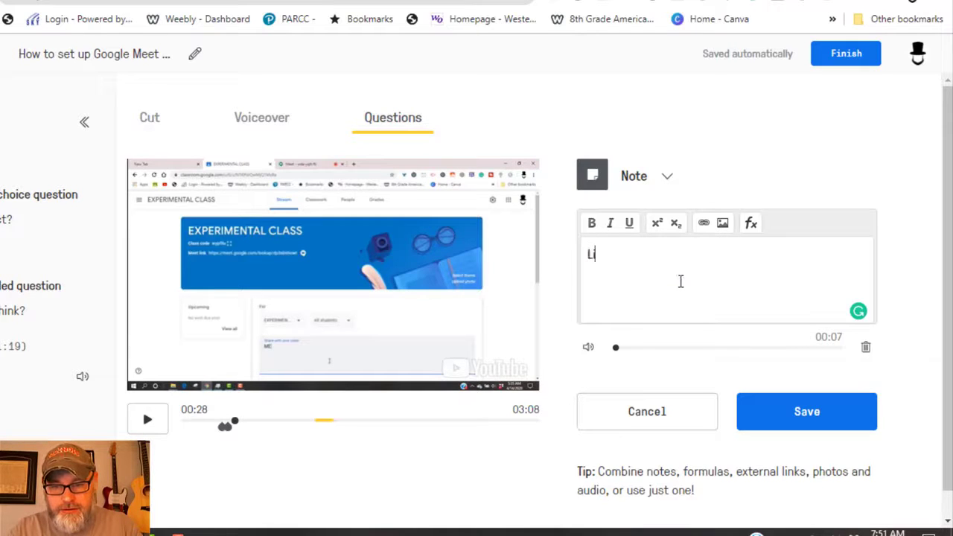
type("sten up!")
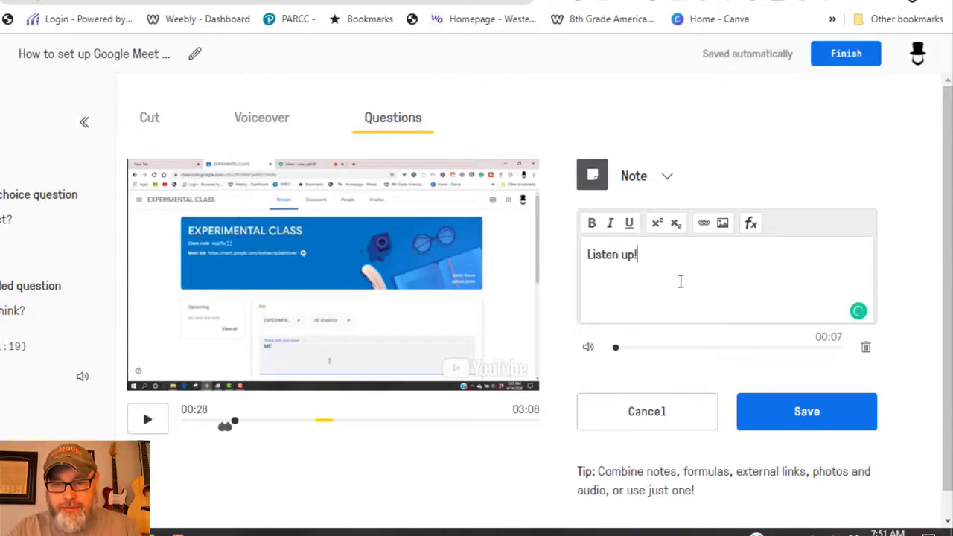
left_click(825, 421)
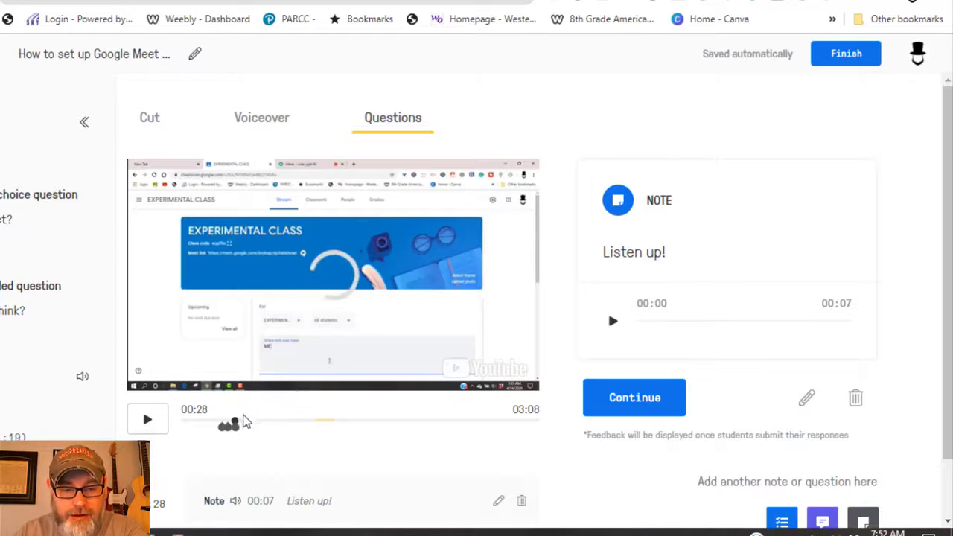
left_click_drag(236, 422, 260, 423)
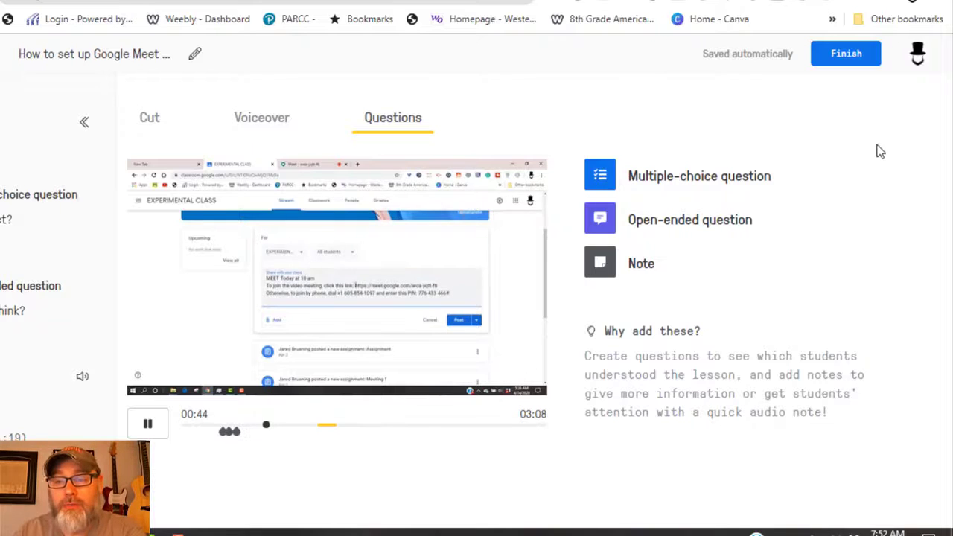
- Pause the video at 00:45 and finish editing the lesson
left_click(143, 428)
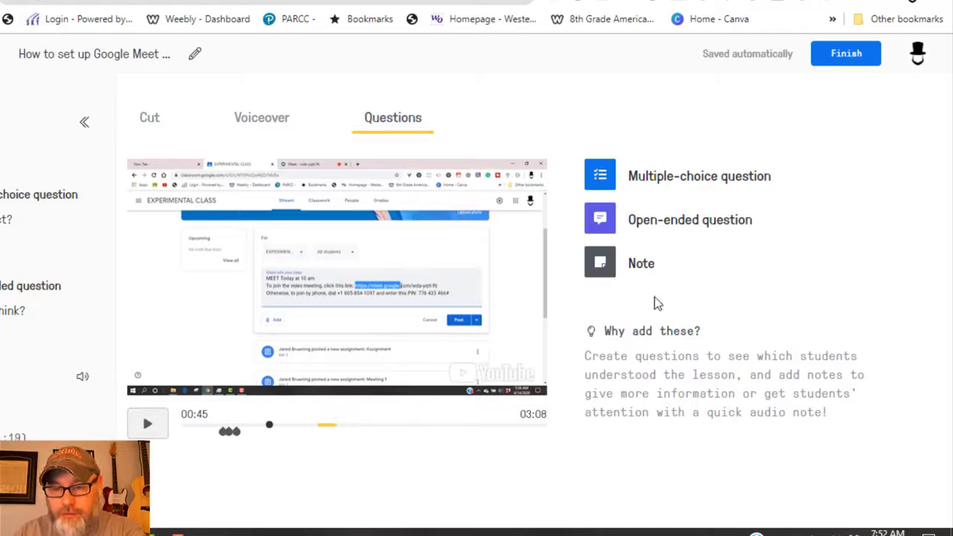
left_click(847, 55)
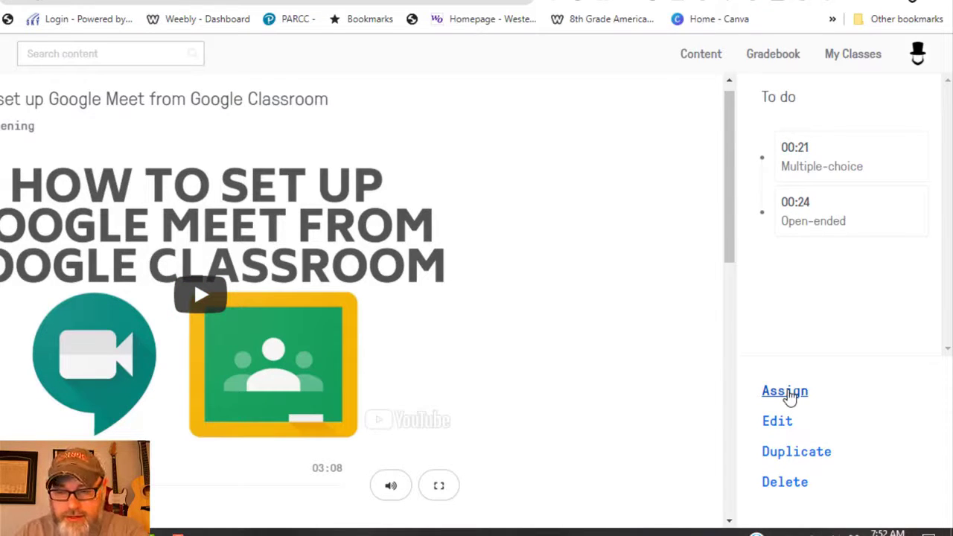
- Assign the lesson to the 3rd American History class, all students selected
left_click(785, 392)
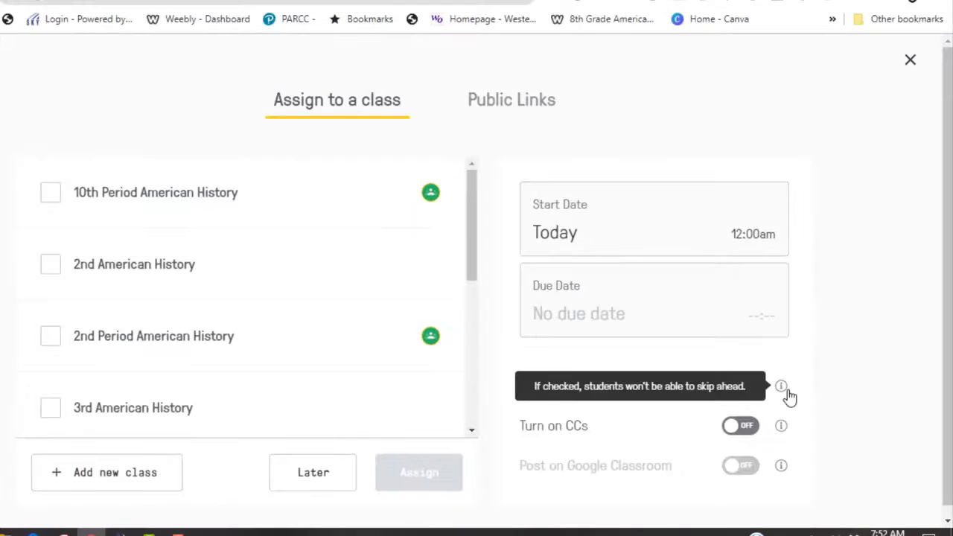
left_click_drag(472, 206, 478, 268)
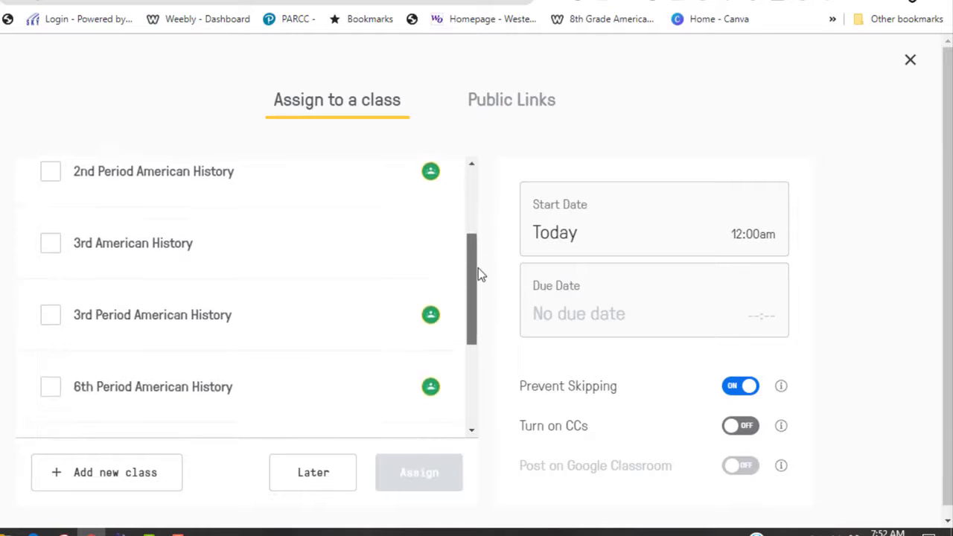
left_click(52, 248)
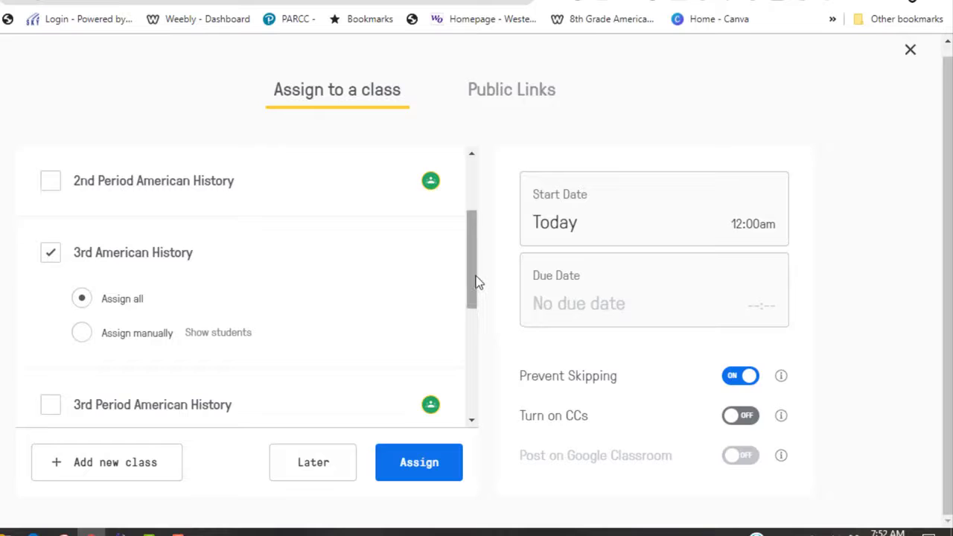
left_click_drag(477, 277, 464, 389)
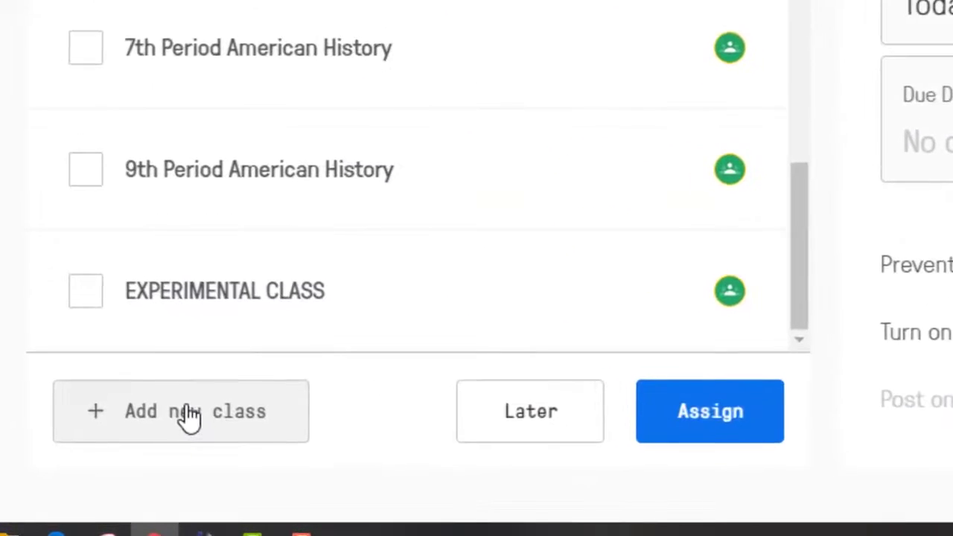
left_click(187, 413)
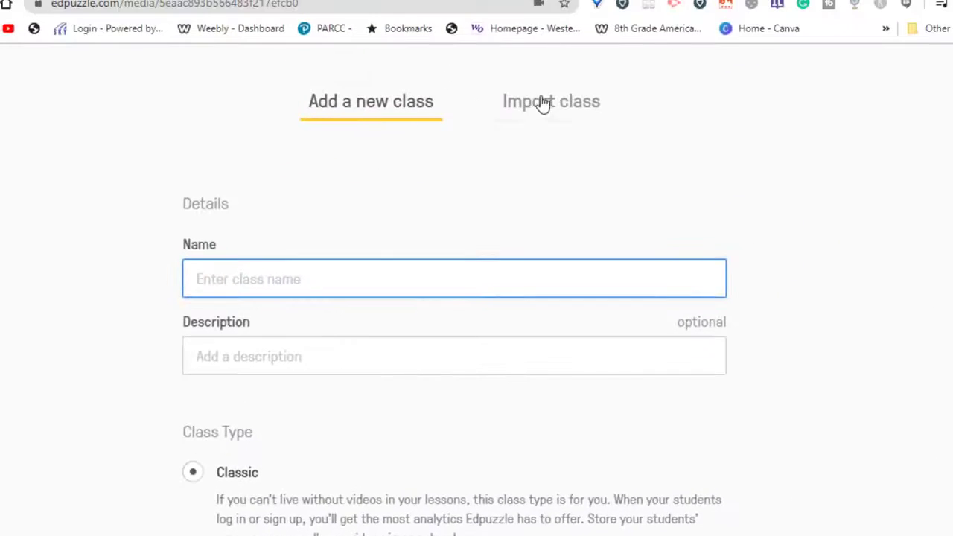
left_click(543, 104)
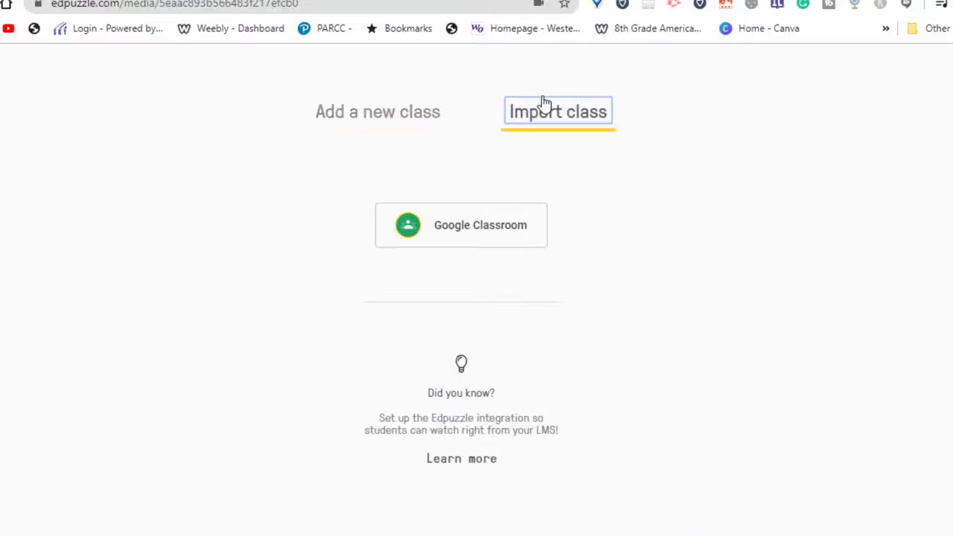
left_click(457, 234)
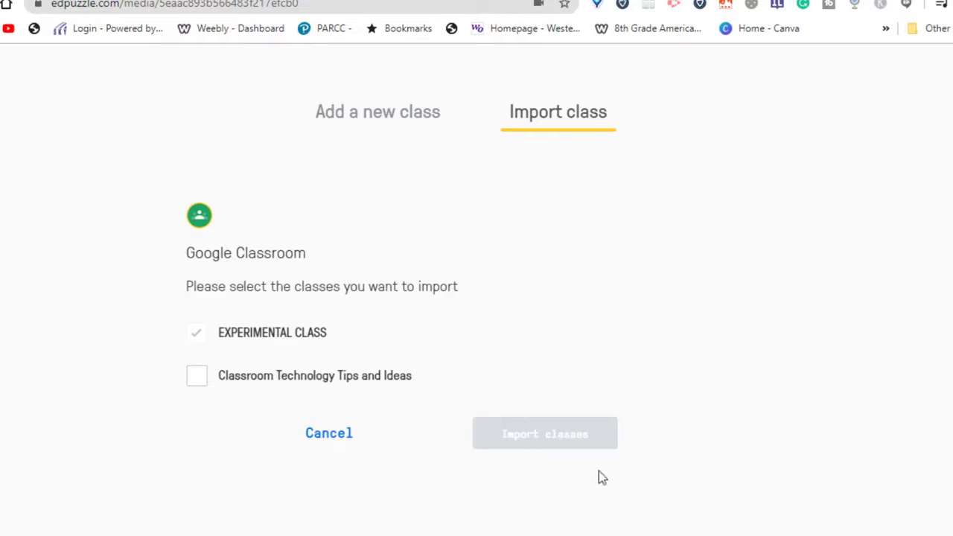
left_click(330, 436)
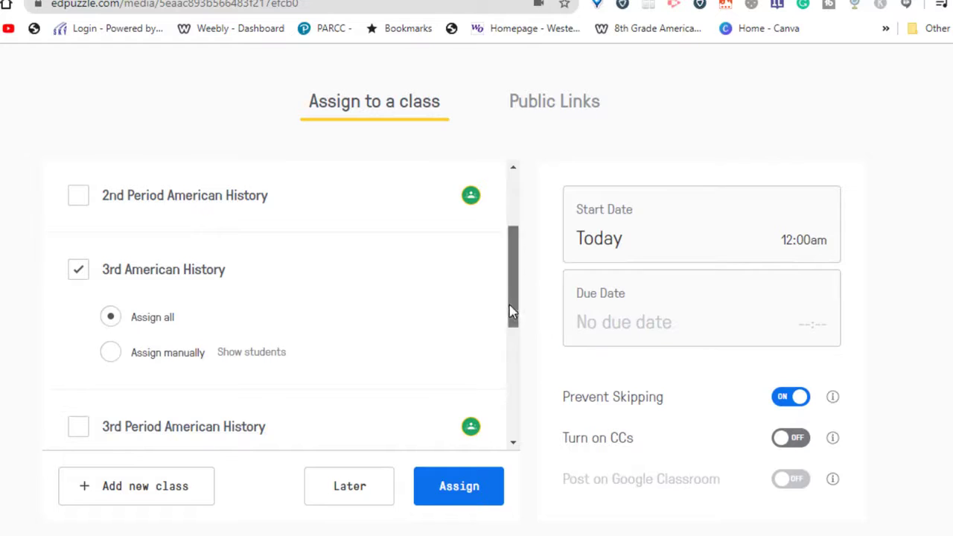
- Pick May 14 as the assignment's due date in the calendar
left_click_drag(513, 313, 520, 234)
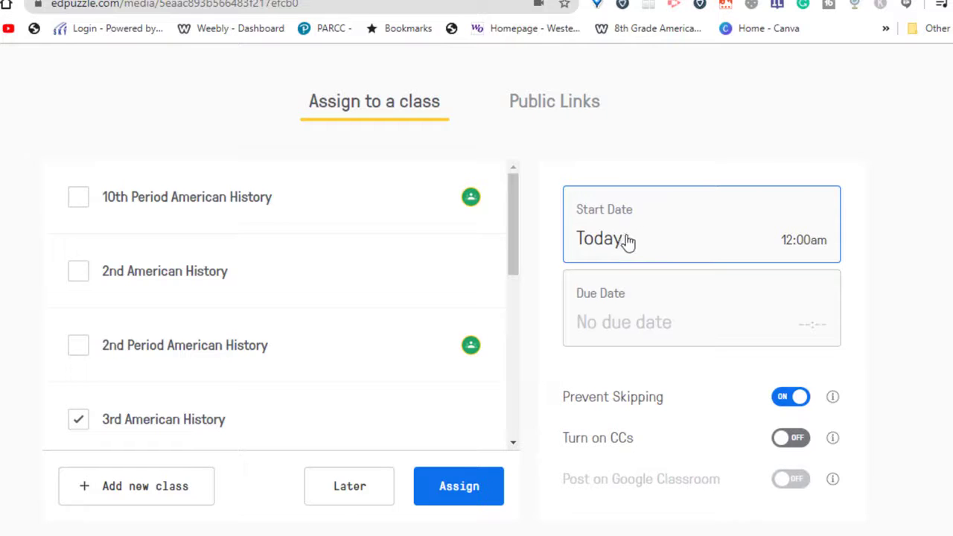
left_click(650, 325)
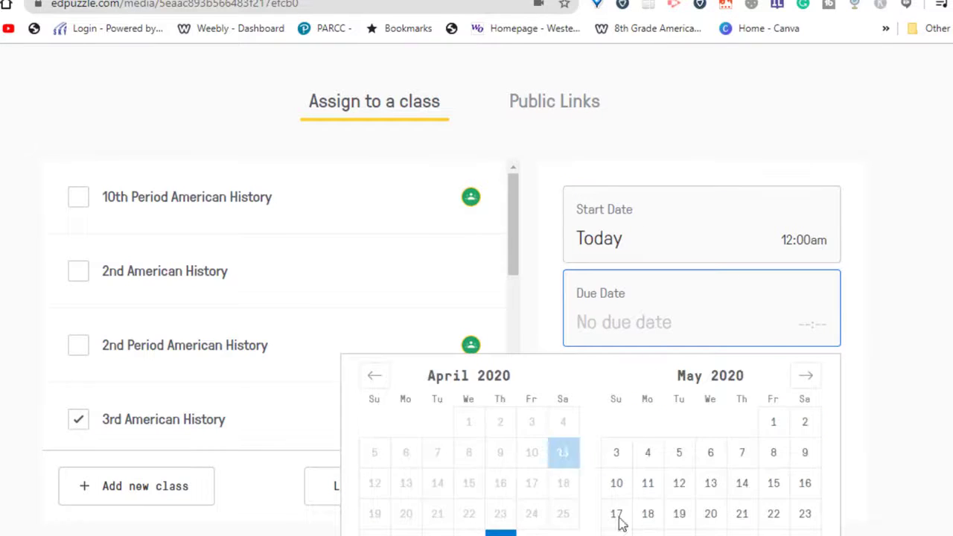
left_click(745, 484)
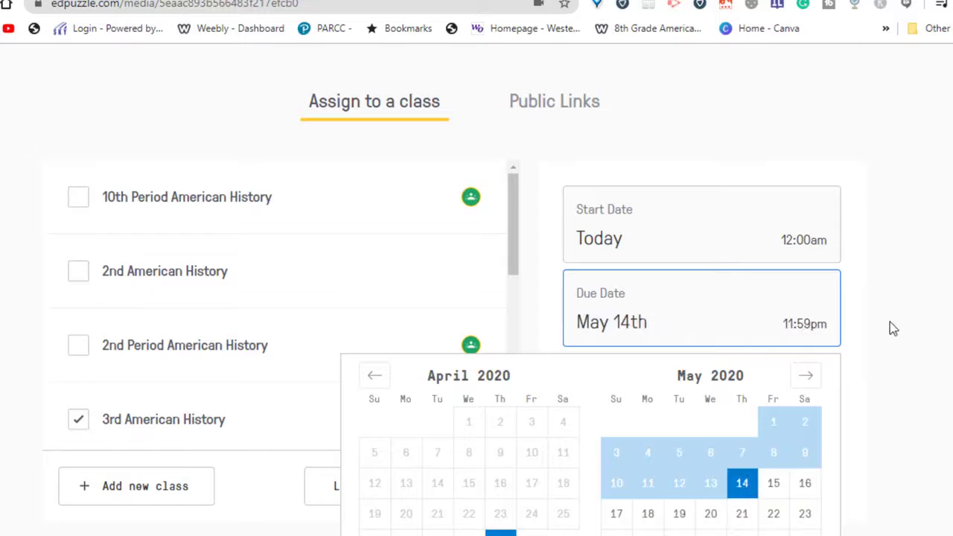
left_click(942, 329)
left_click(703, 326)
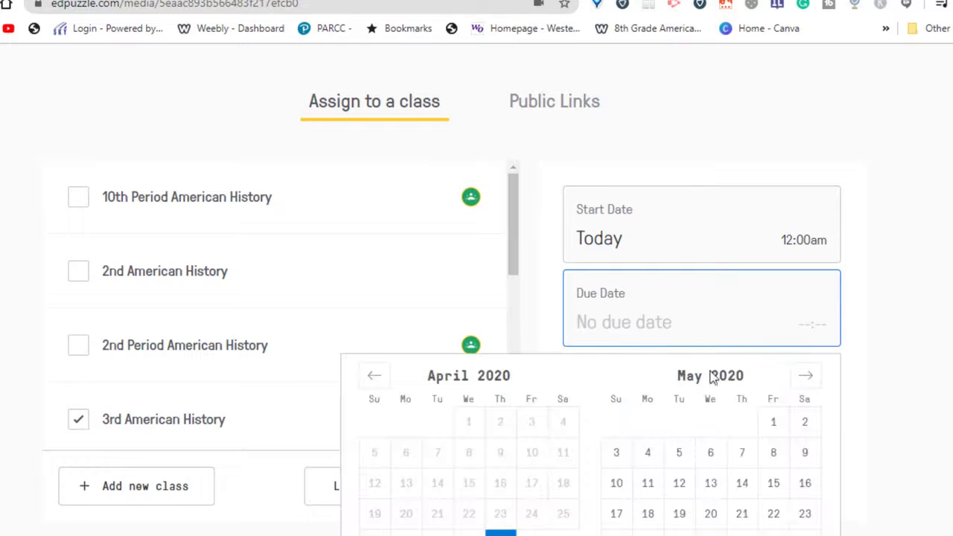
left_click(741, 484)
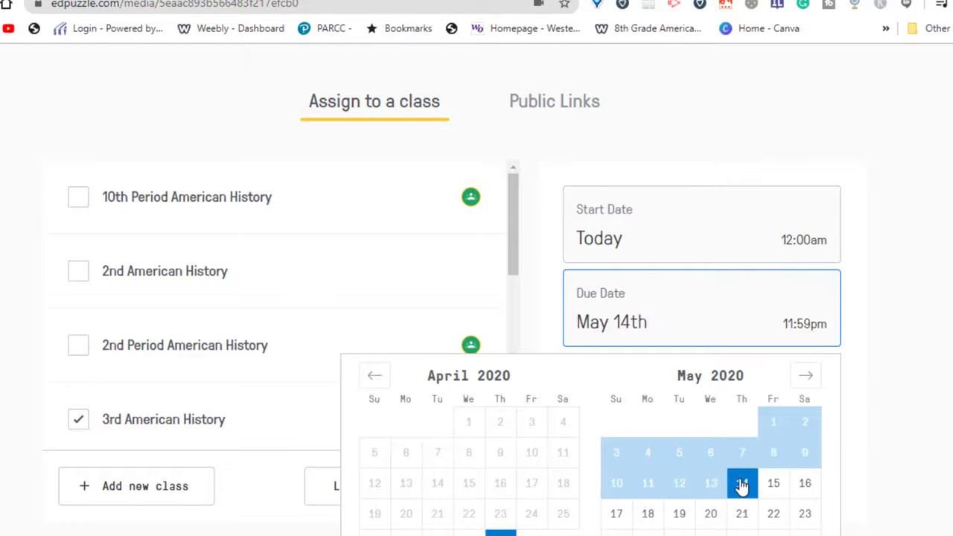
left_click(720, 320)
left_click(635, 324)
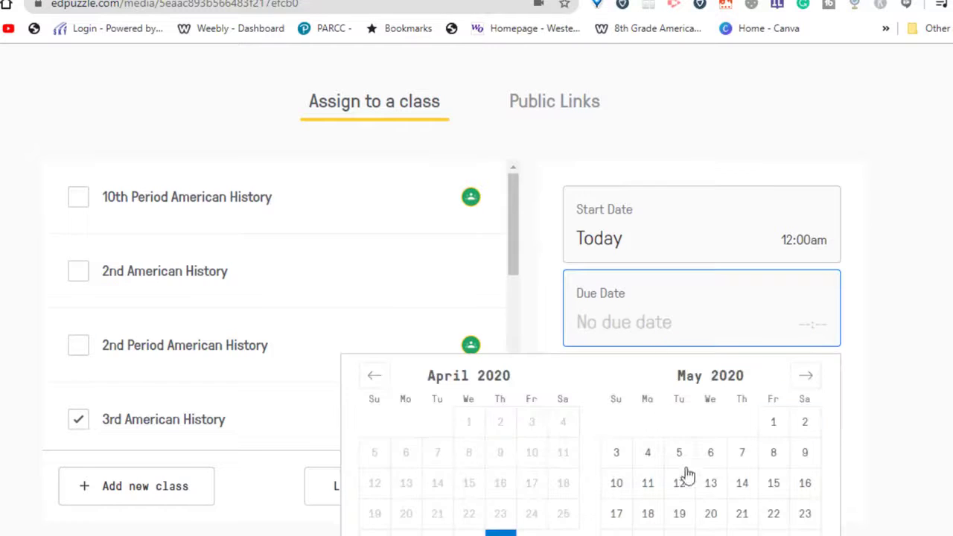
left_click(736, 488)
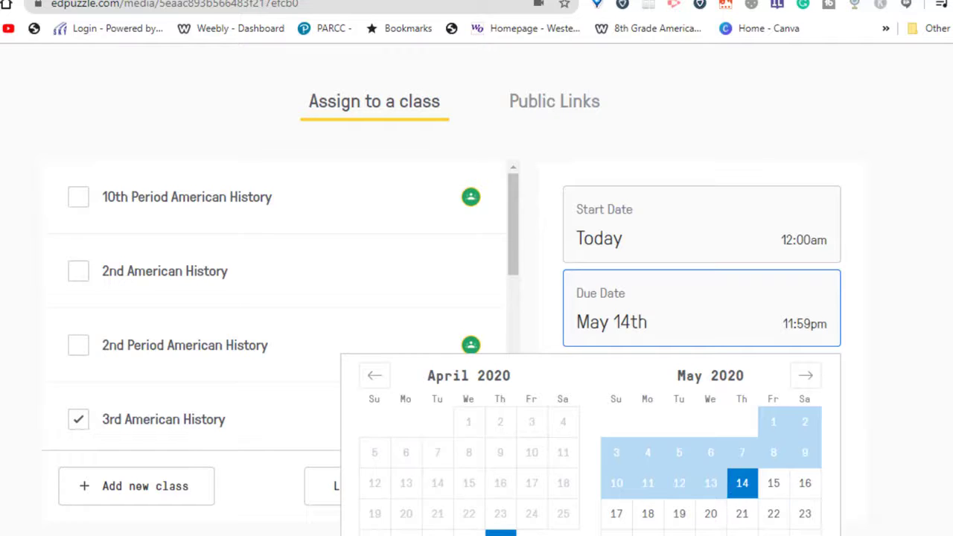
left_click(796, 530)
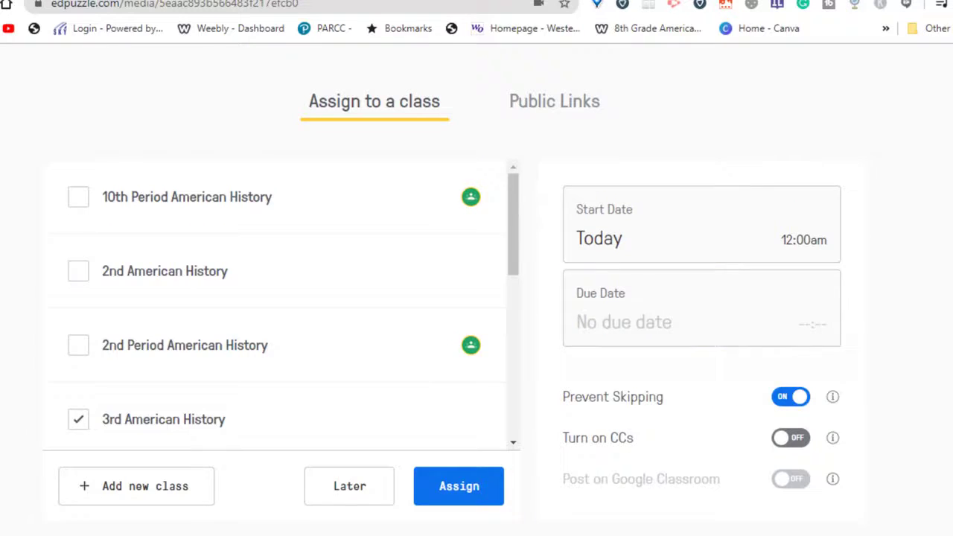
- Save the May 14th 11:59pm due date and display the lesson's public link and embed code
left_click(708, 290)
left_click(740, 378)
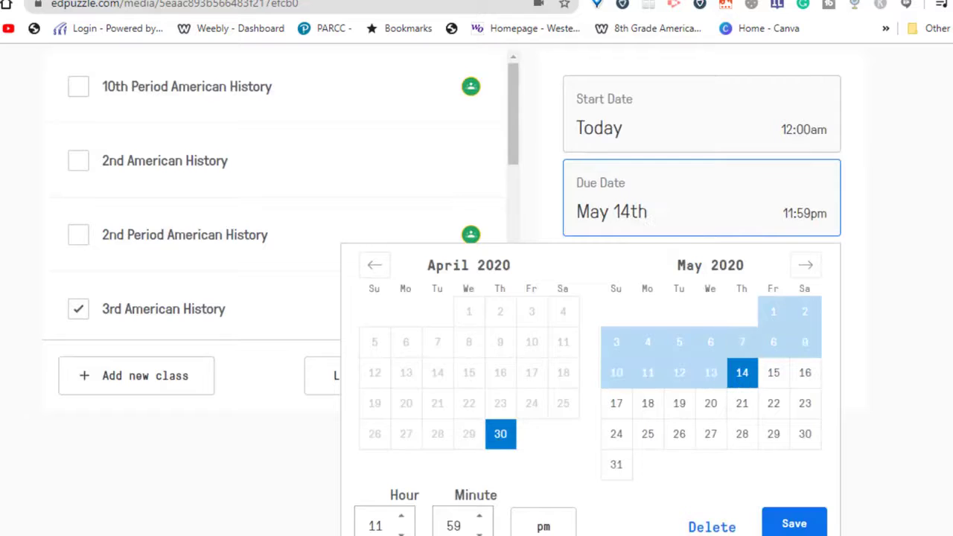
left_click(791, 517)
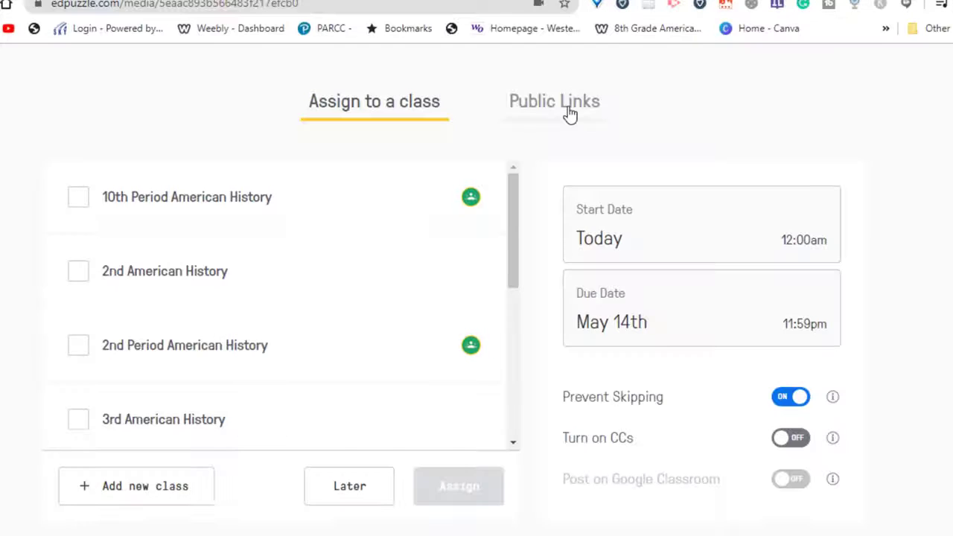
left_click(569, 112)
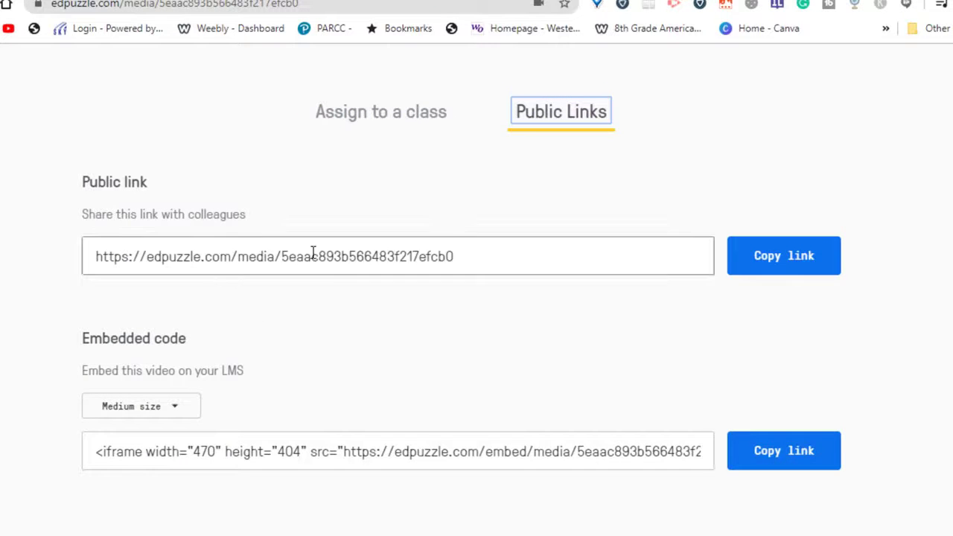
- Copy the lesson's public link, then move to the blank Google Slides presentation
left_click(787, 260)
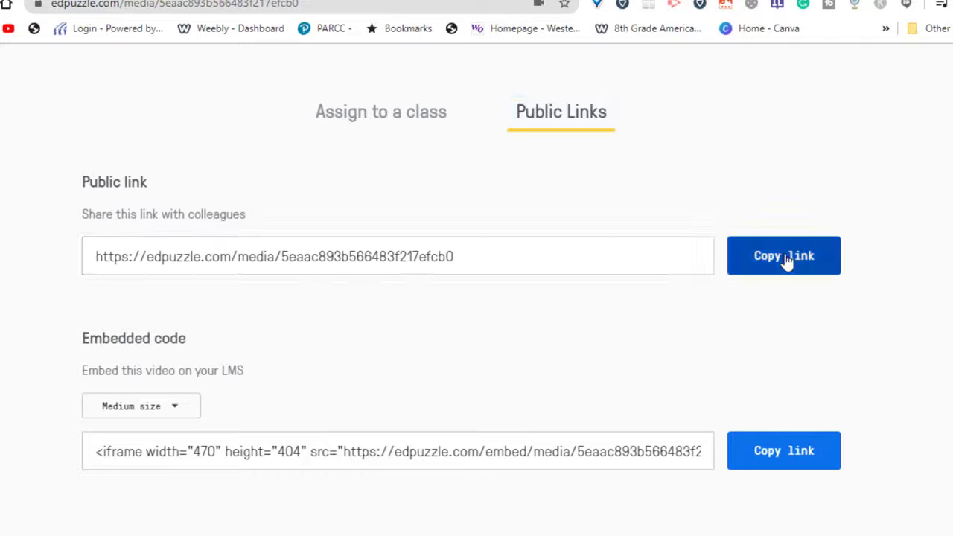
key("ctrl+Tab")
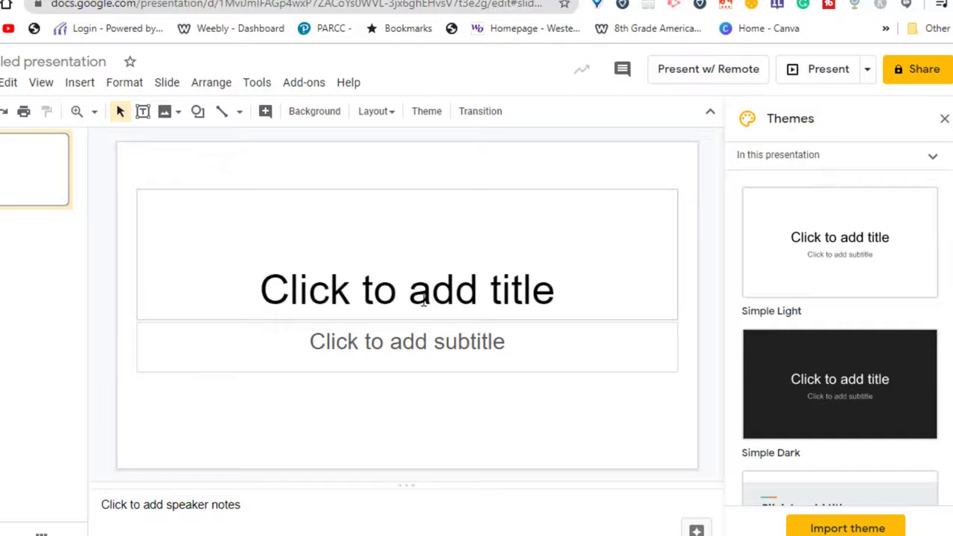
- Start the slide title by entering 'Do the Edpu' in the title placeholder
left_click(424, 300)
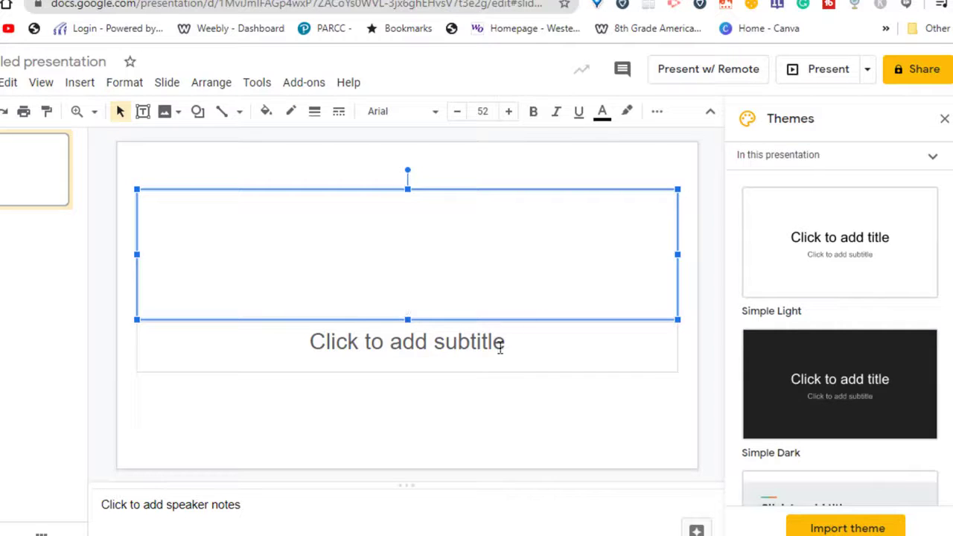
type("D")
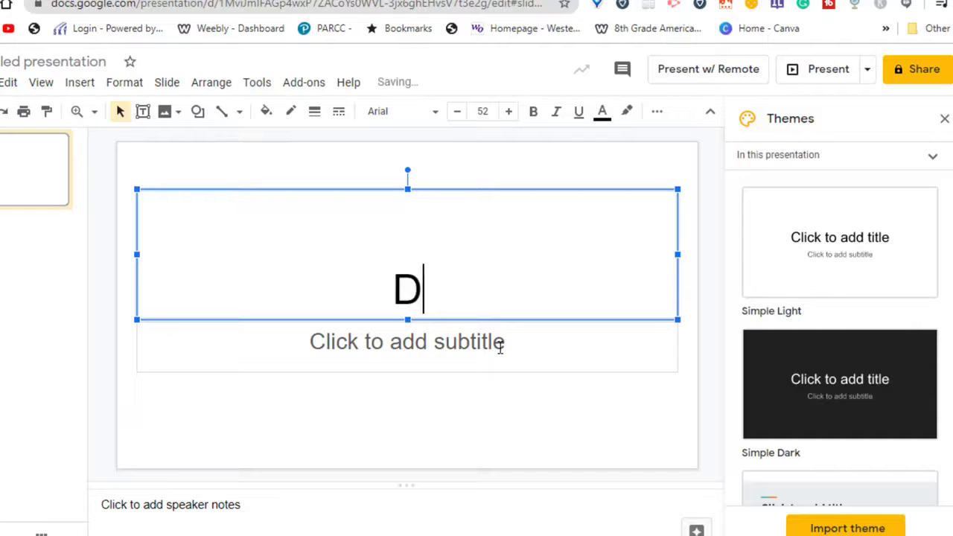
type("o the Edpu")
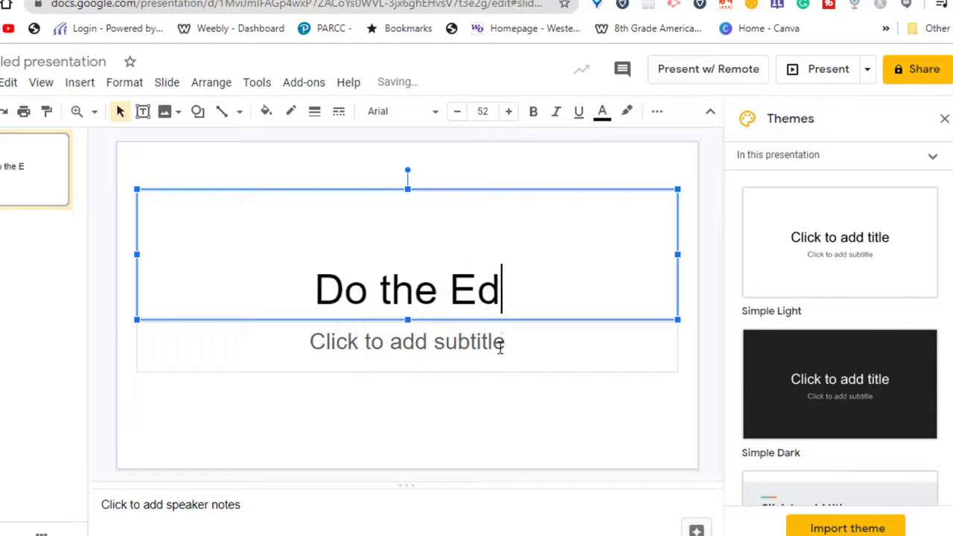